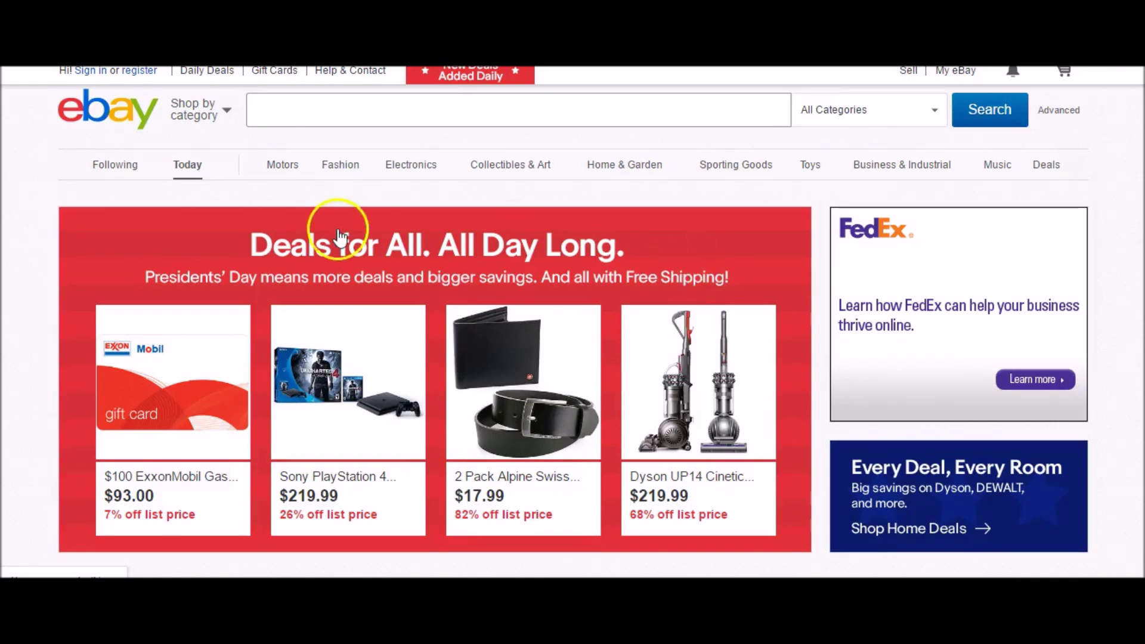
- Open eBay's sign-in or registration page from the home page
left_click(139, 77)
- Open the personal account registration form, then switch to the Chron article on eBay sales taxes
left_click(150, 76)
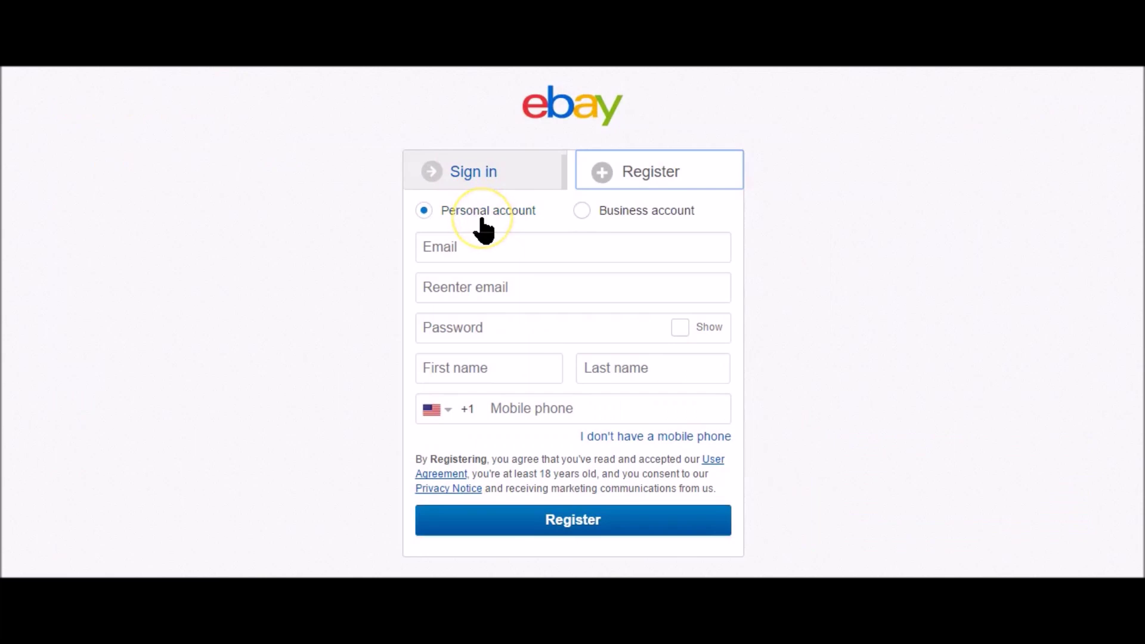
left_click(642, 212)
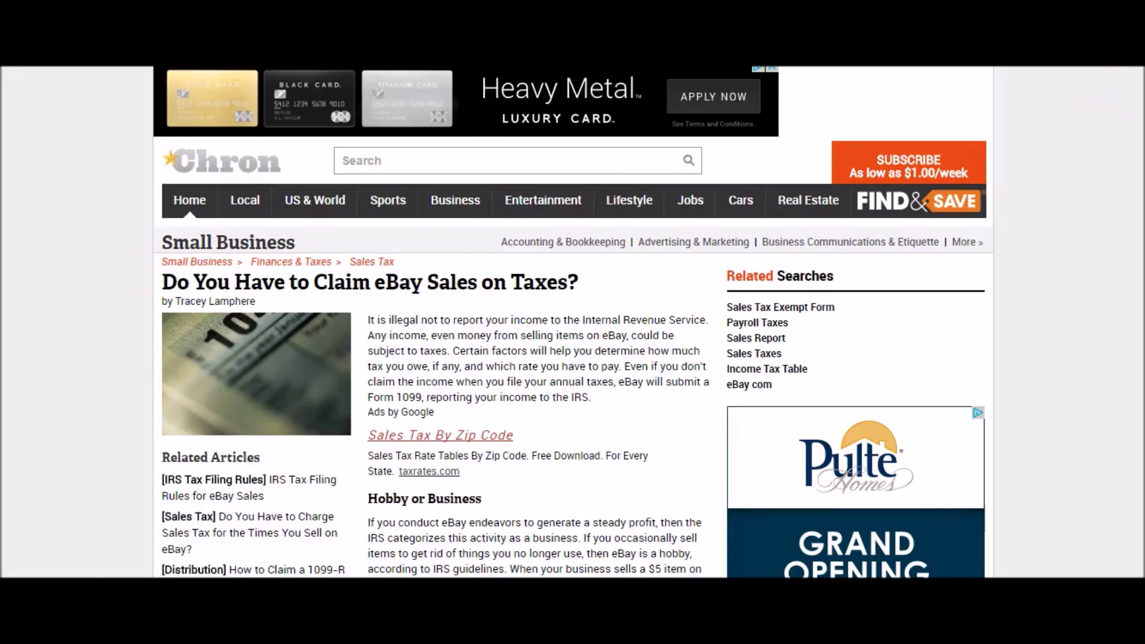
- Scroll the Chron tax article down to its Hobby or Business section
scroll(572, 322, "down", 2)
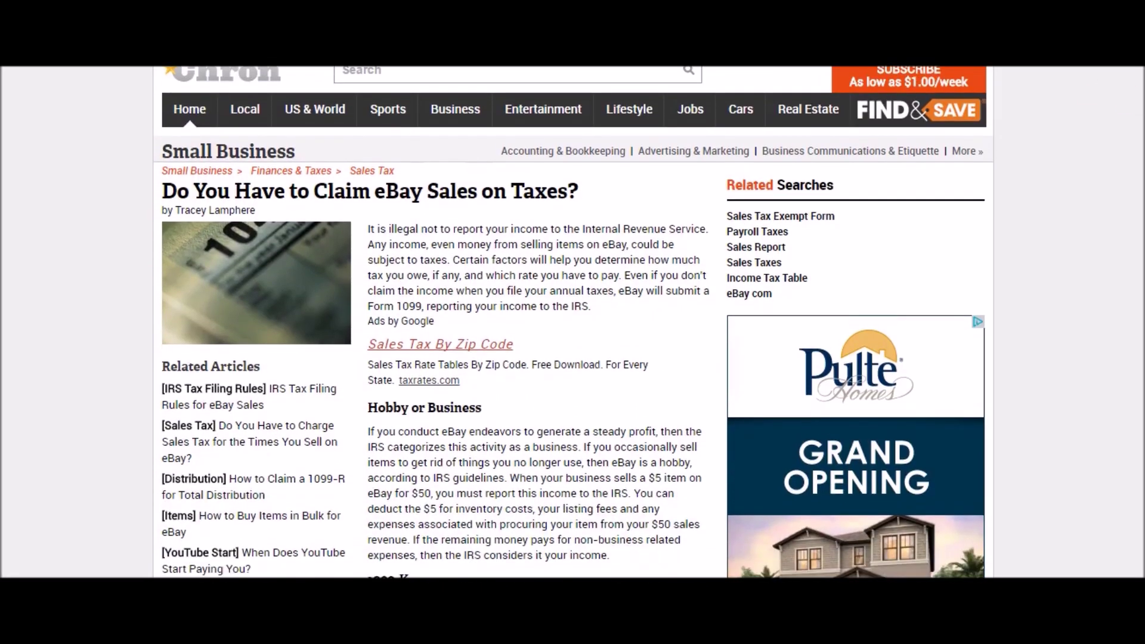
scroll(572, 322, "down", 2)
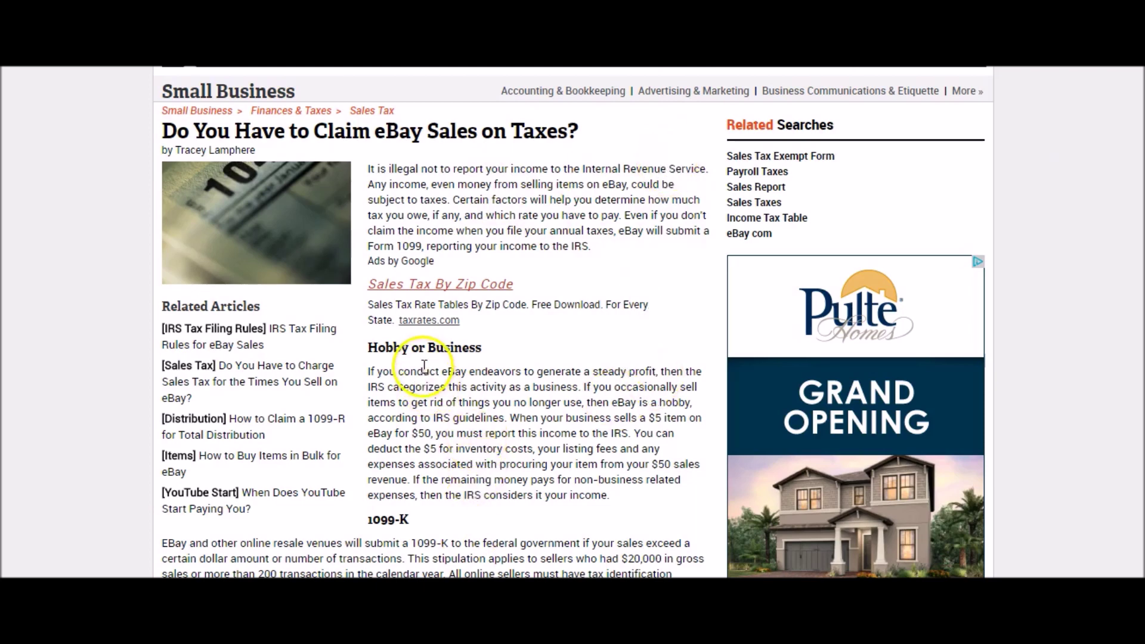
scroll(427, 372, "down", 3)
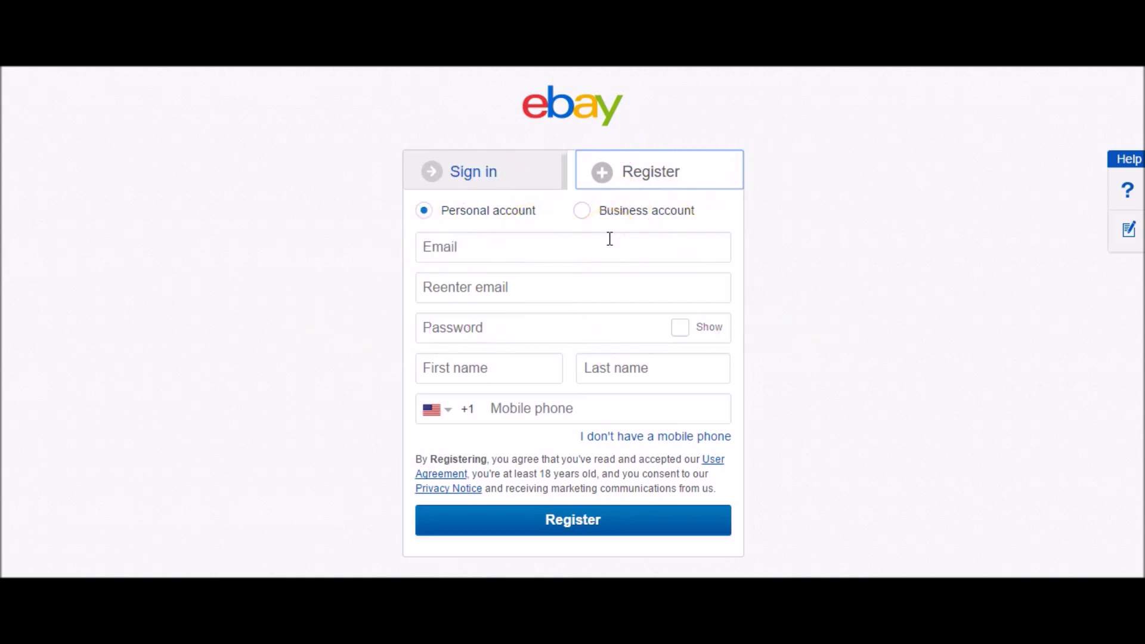
- Enter the account e-mail, password and first name on the personal registration form
left_click(545, 244)
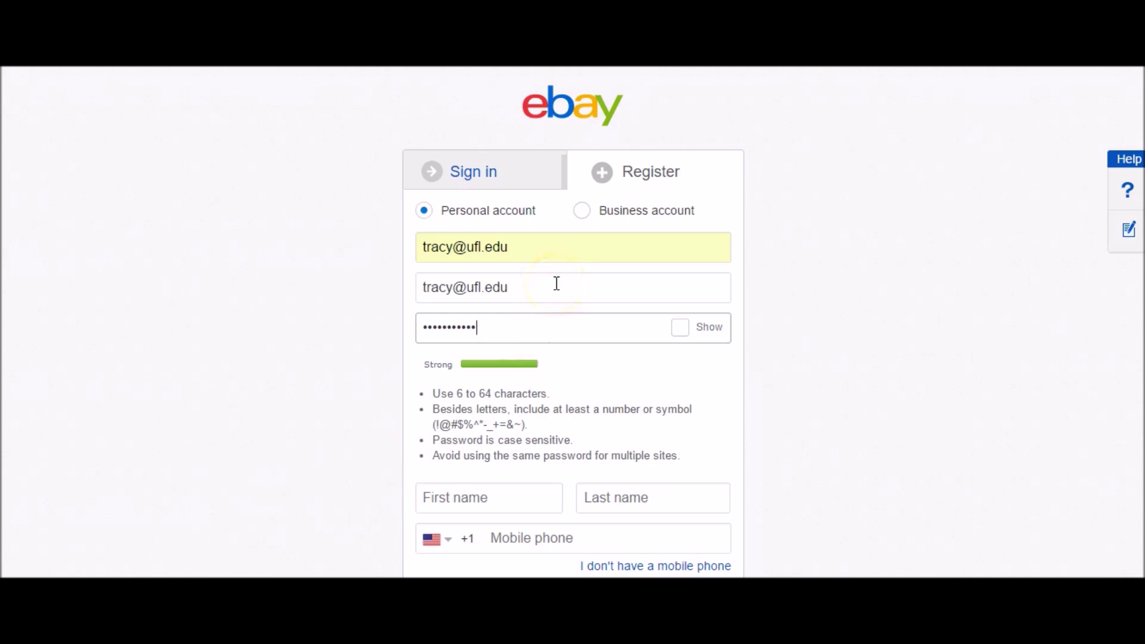
left_click(570, 338)
left_click(512, 510)
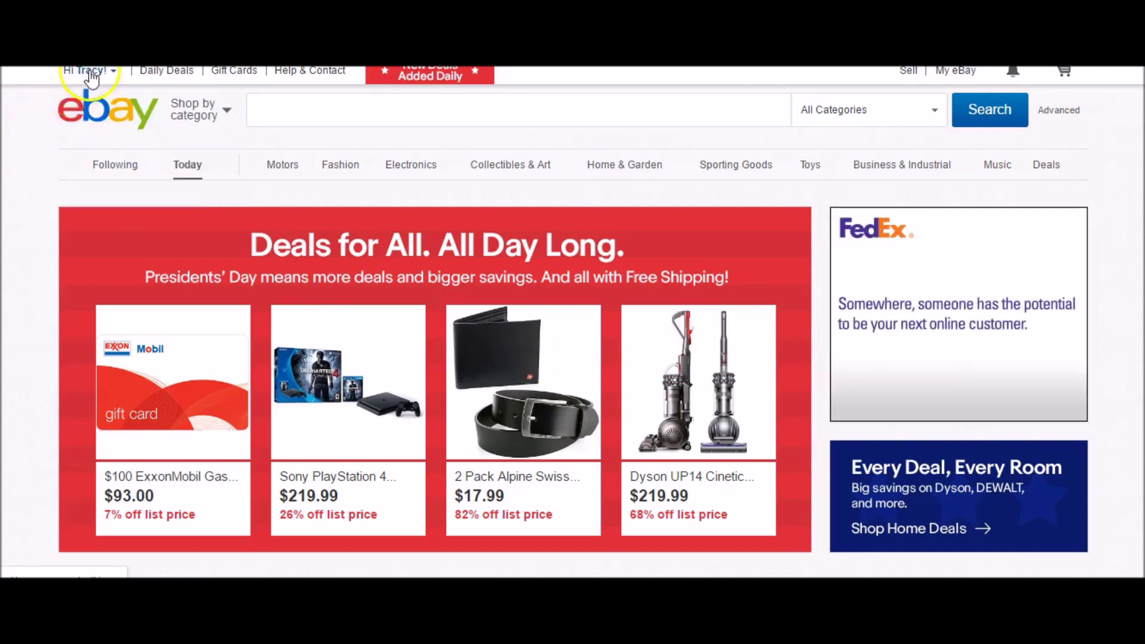
- Open the new account's profile page from the Hi greeting and scroll through it
mouse_move(90, 77)
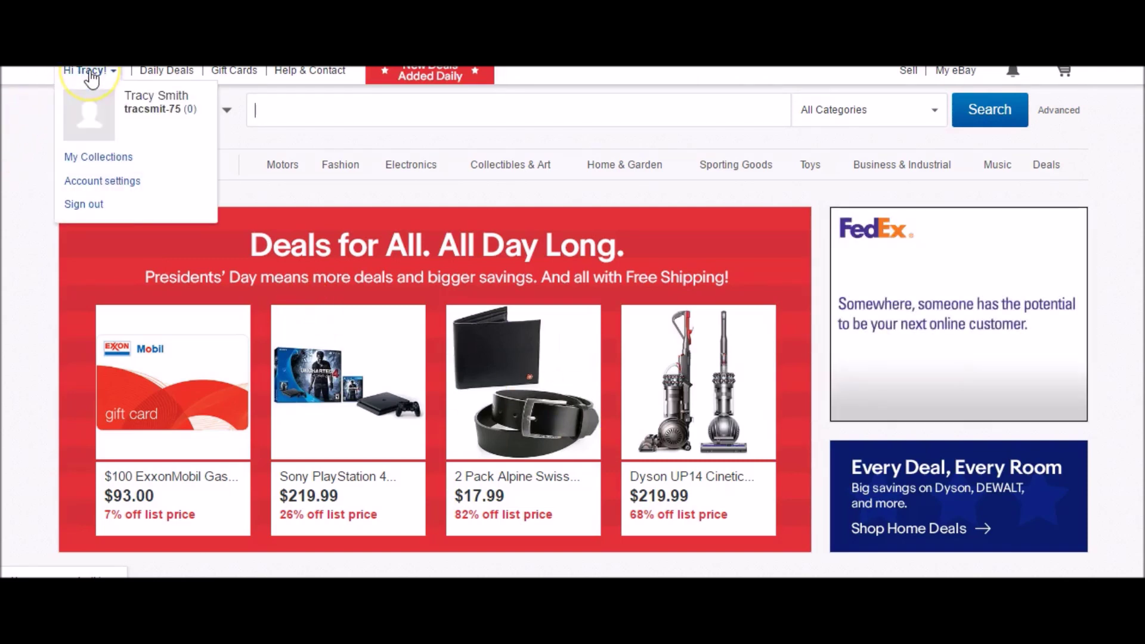
left_click(147, 110)
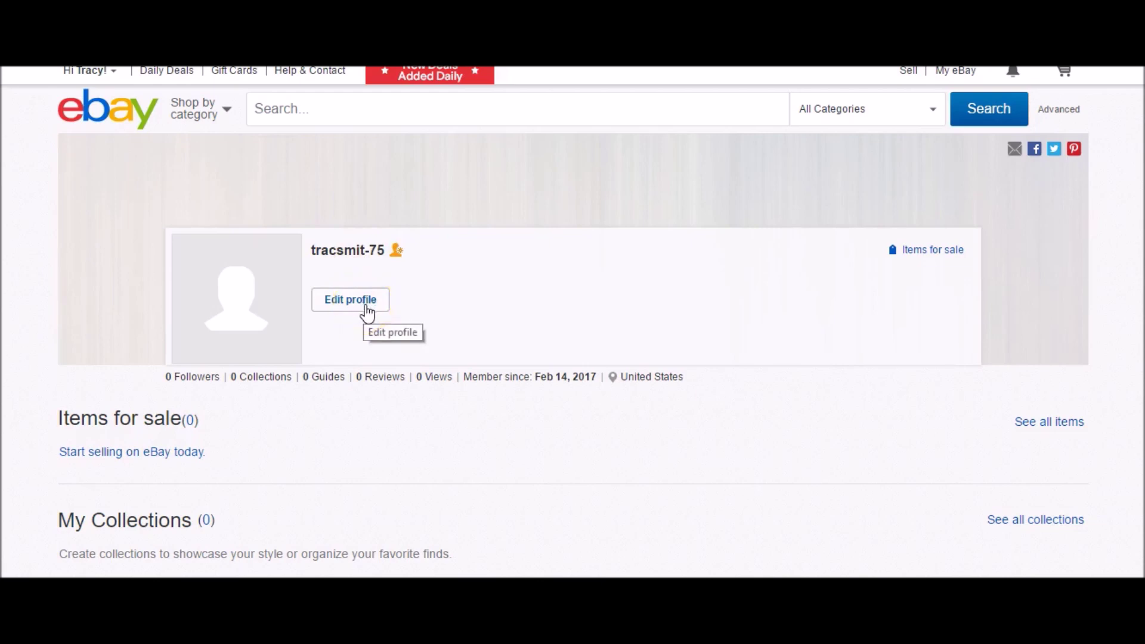
scroll(369, 311, "down", 3)
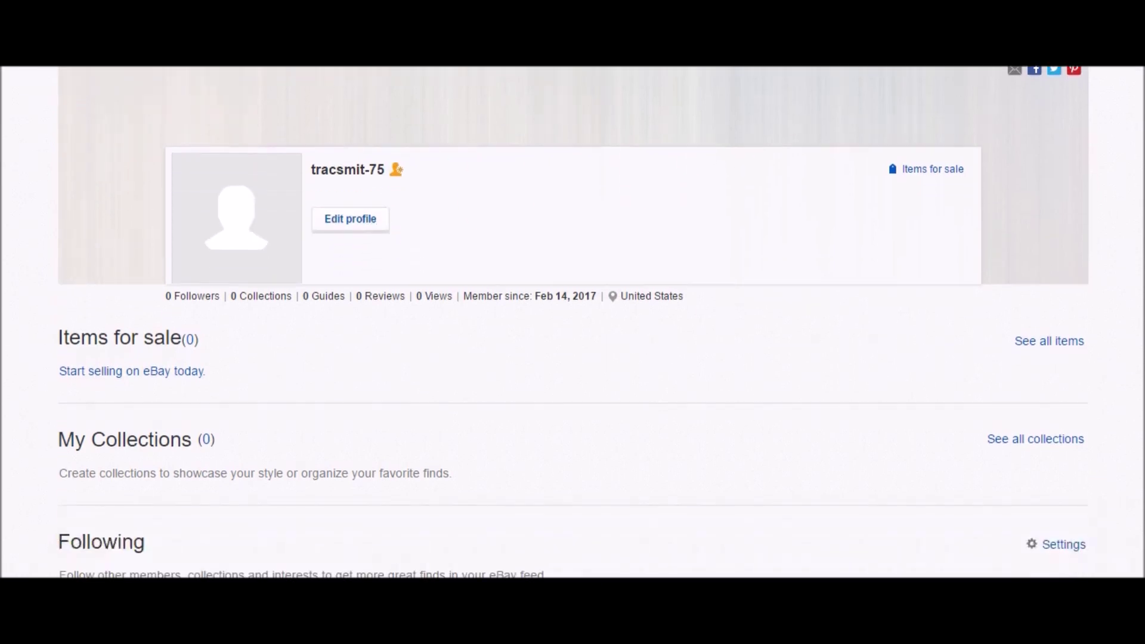
scroll(573, 320, "down", 3)
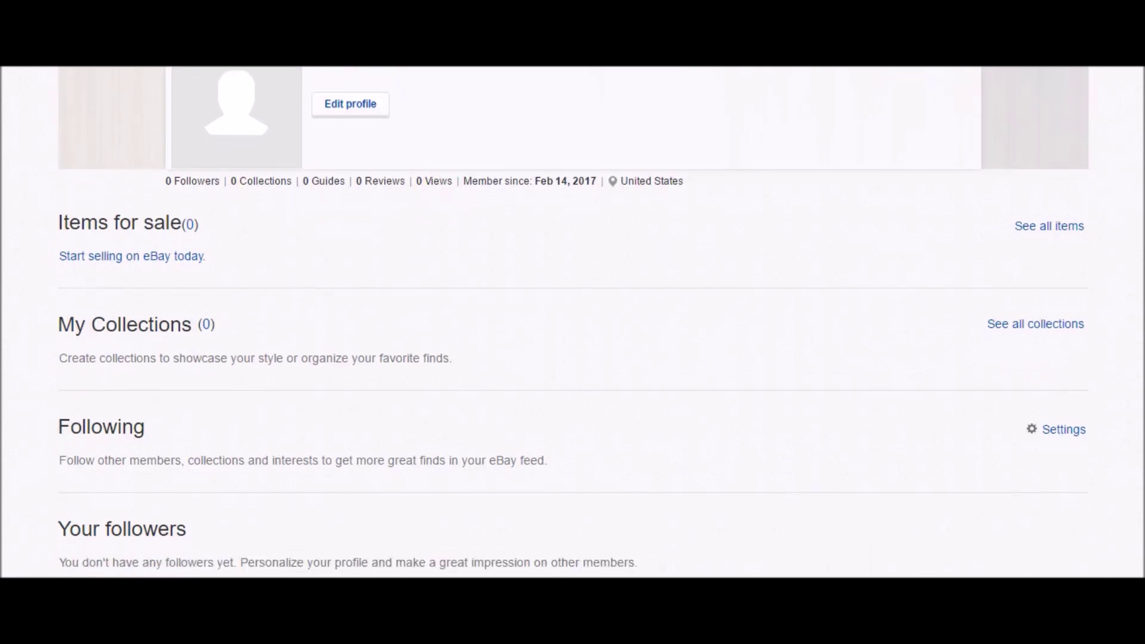
scroll(572, 322, "down", 3)
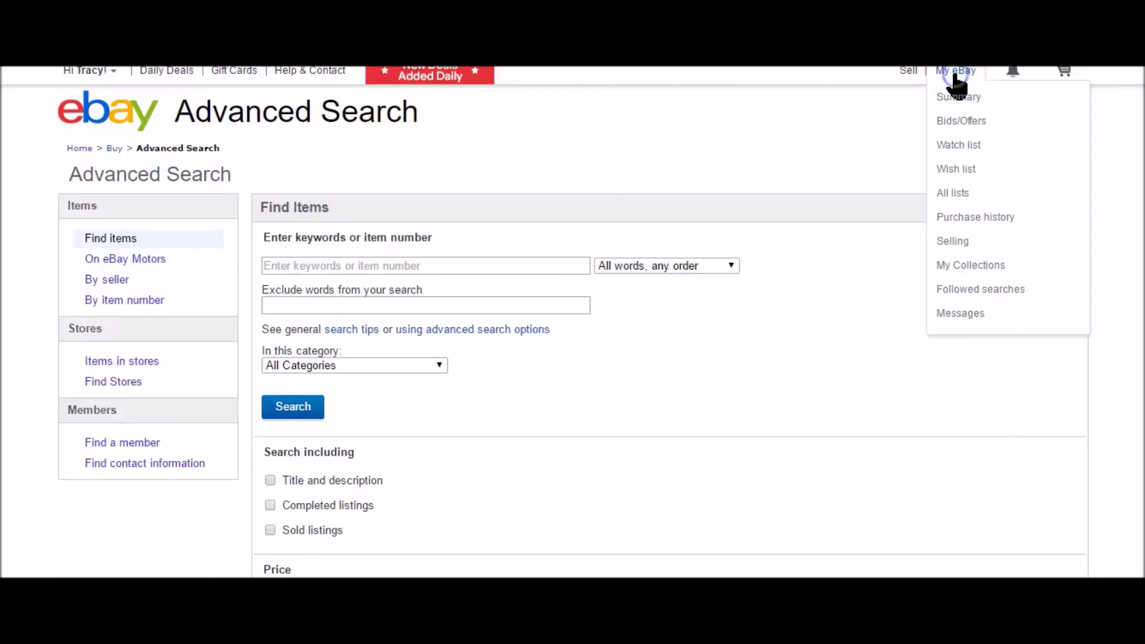
- Open the My eBay Summary page and scroll through it
left_click(954, 73)
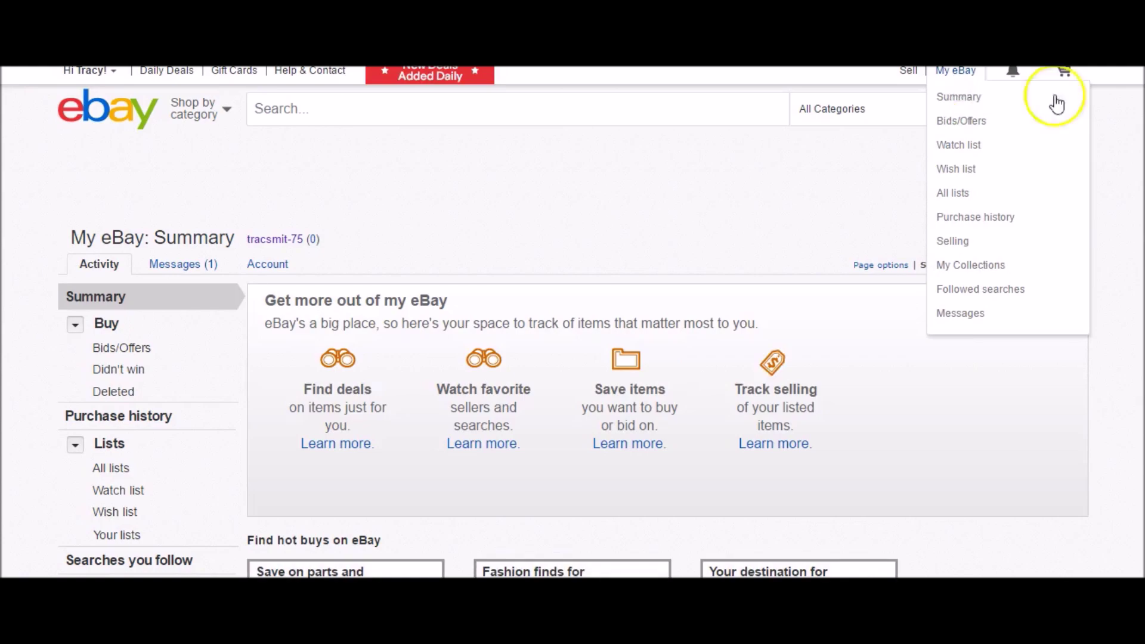
scroll(573, 322, "down", 2)
scroll(573, 322, "down", 8)
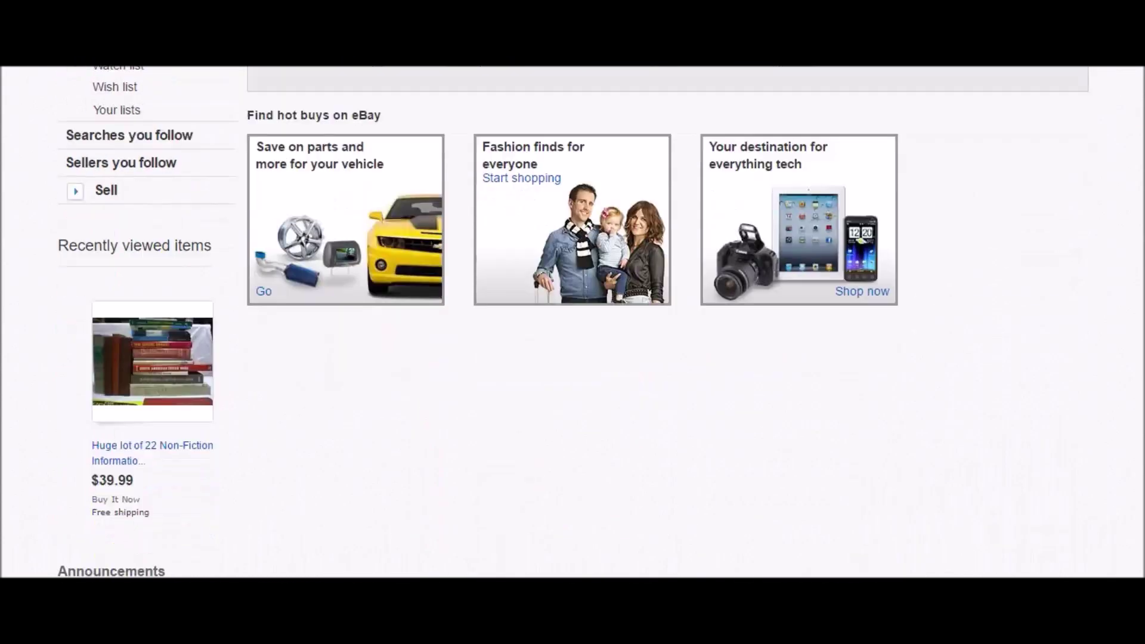
scroll(573, 322, "up", 10)
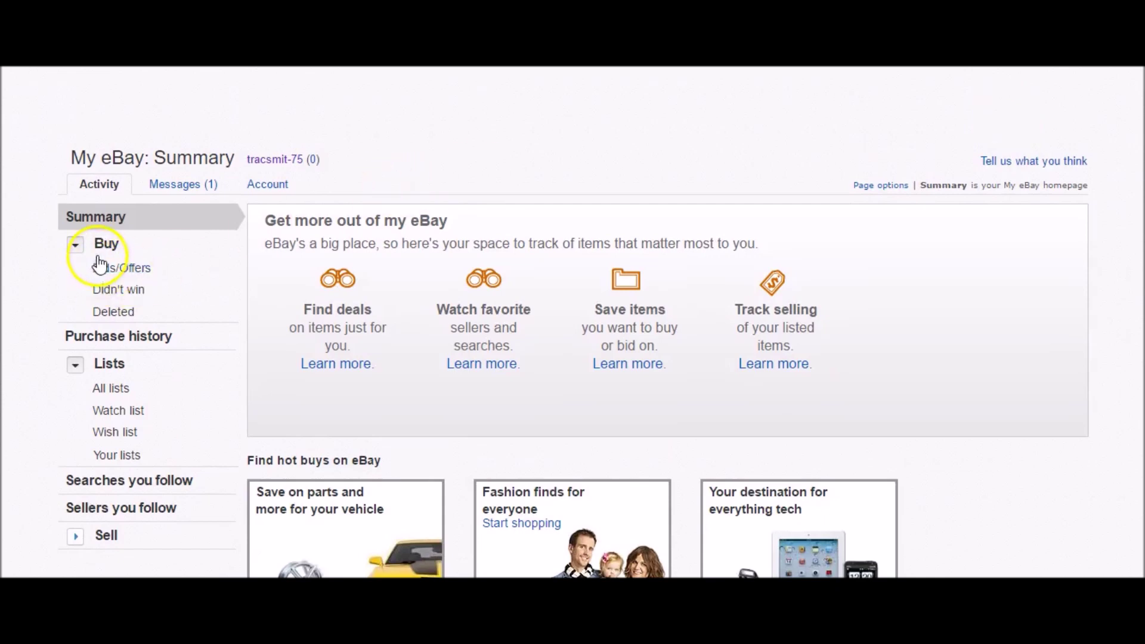
- Expand the Sell section in the Summary sidebar and review its contents
left_click(75, 537)
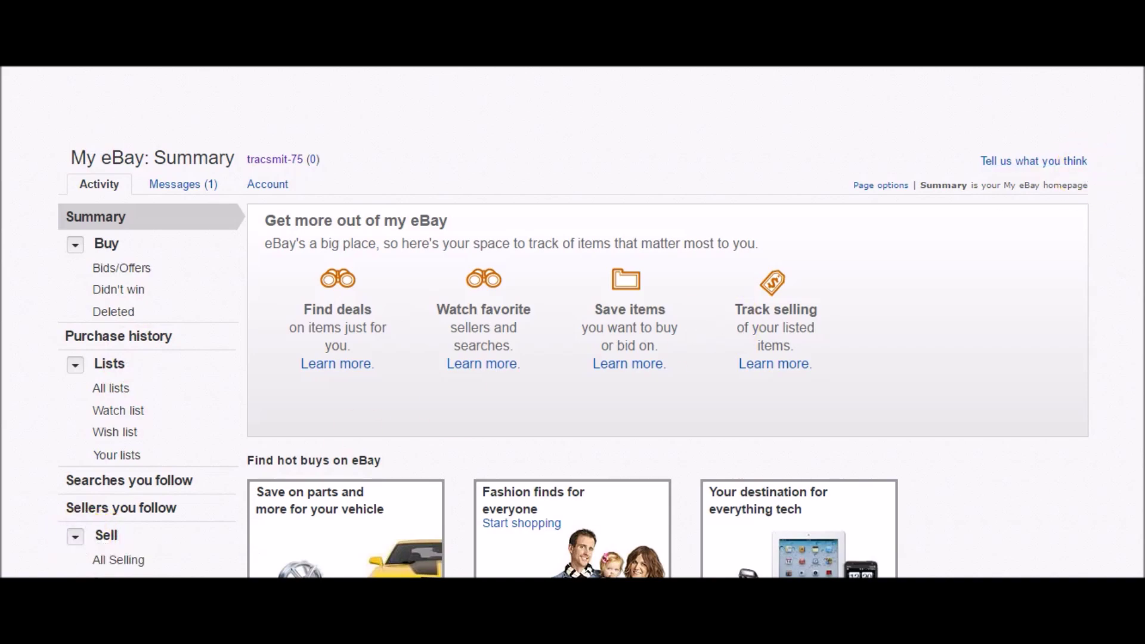
scroll(572, 322, "down", 5)
scroll(572, 321, "down", 5)
scroll(572, 322, "up", 10)
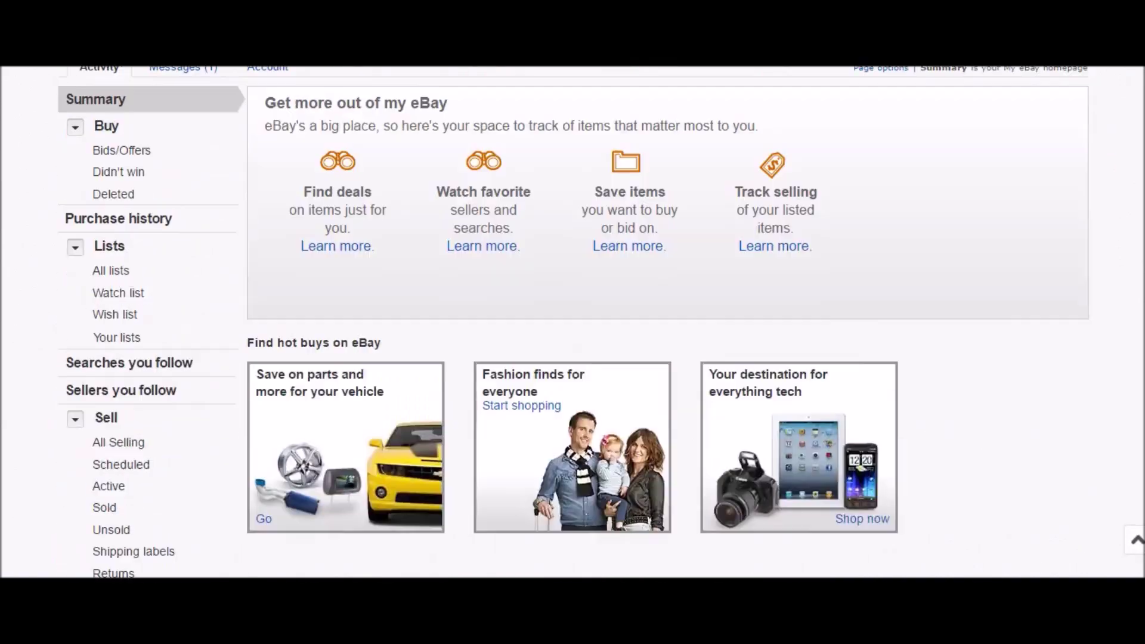
scroll(572, 322, "up", 1)
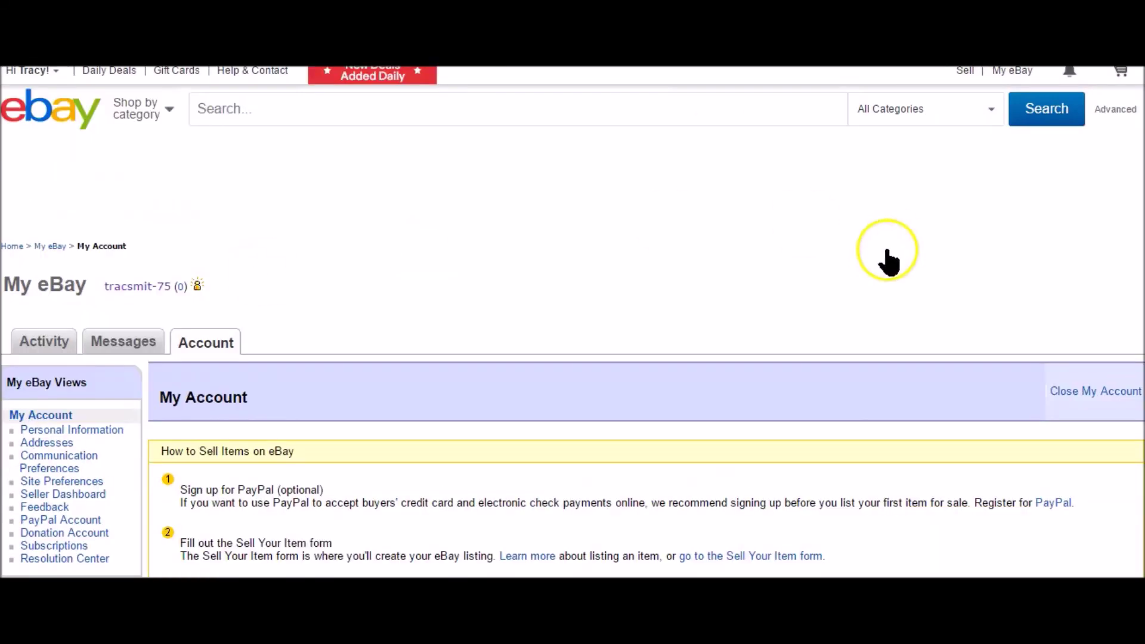
- Check the Personal Information settings, then pick Business account on the registration form
scroll(572, 321, "down", 2)
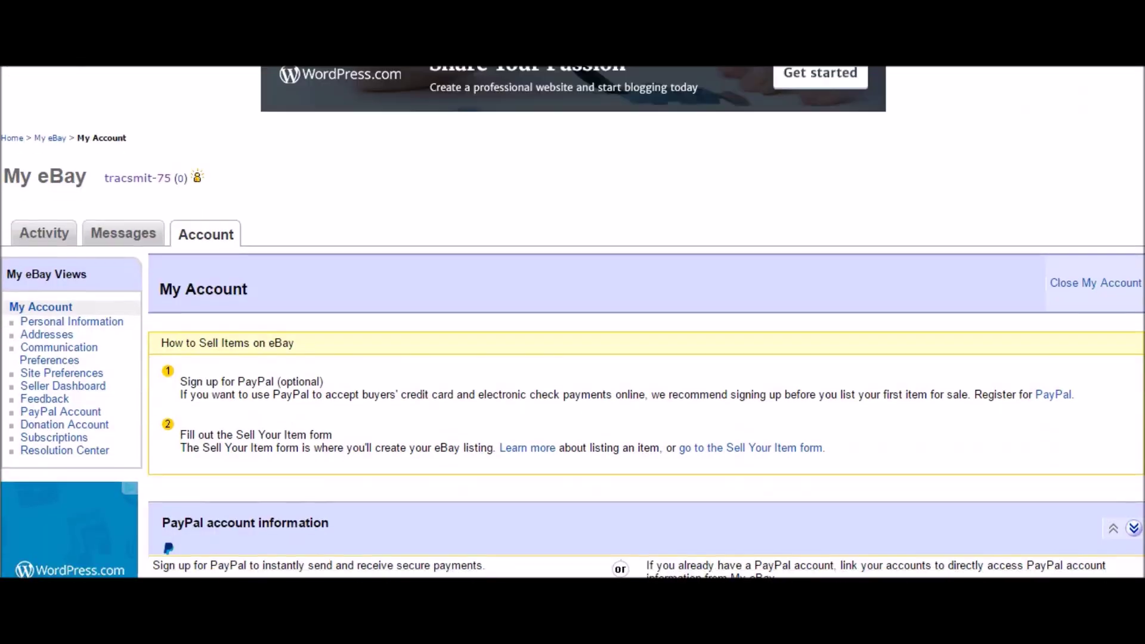
left_click(76, 322)
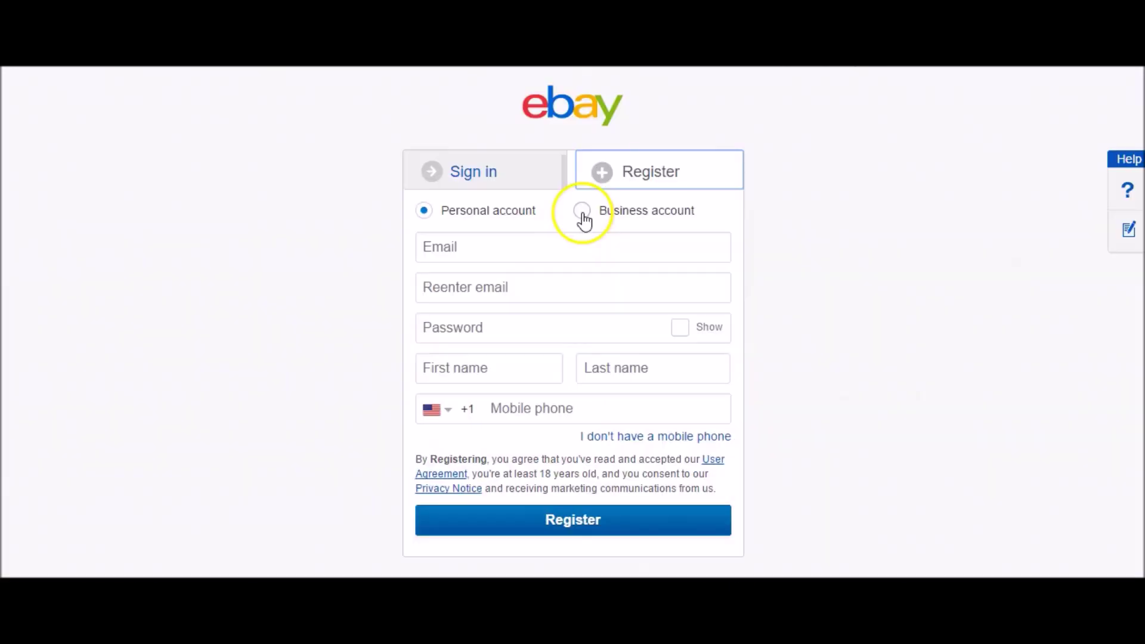
left_click(581, 213)
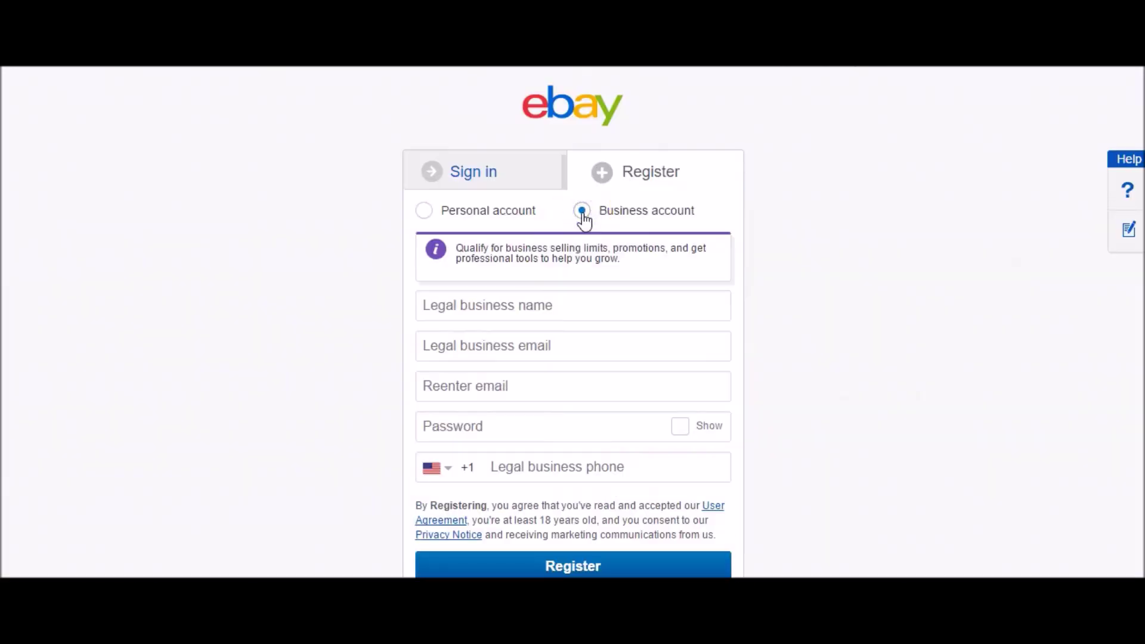
- With Business account chosen, enter the legal business name and the business e-mail address
left_click(545, 306)
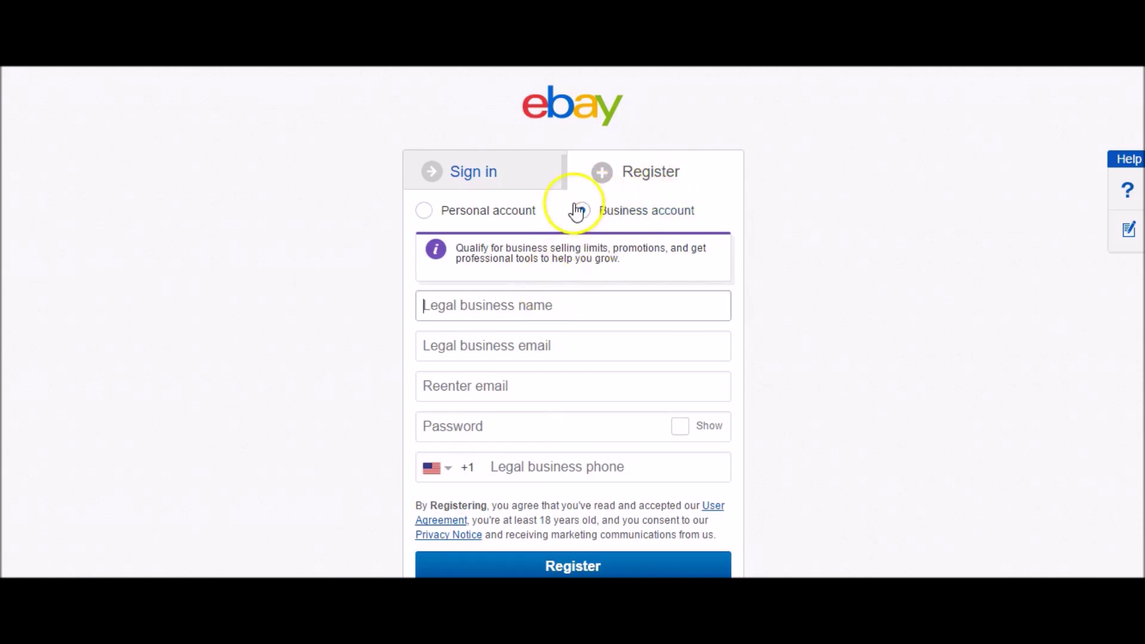
left_click(591, 295)
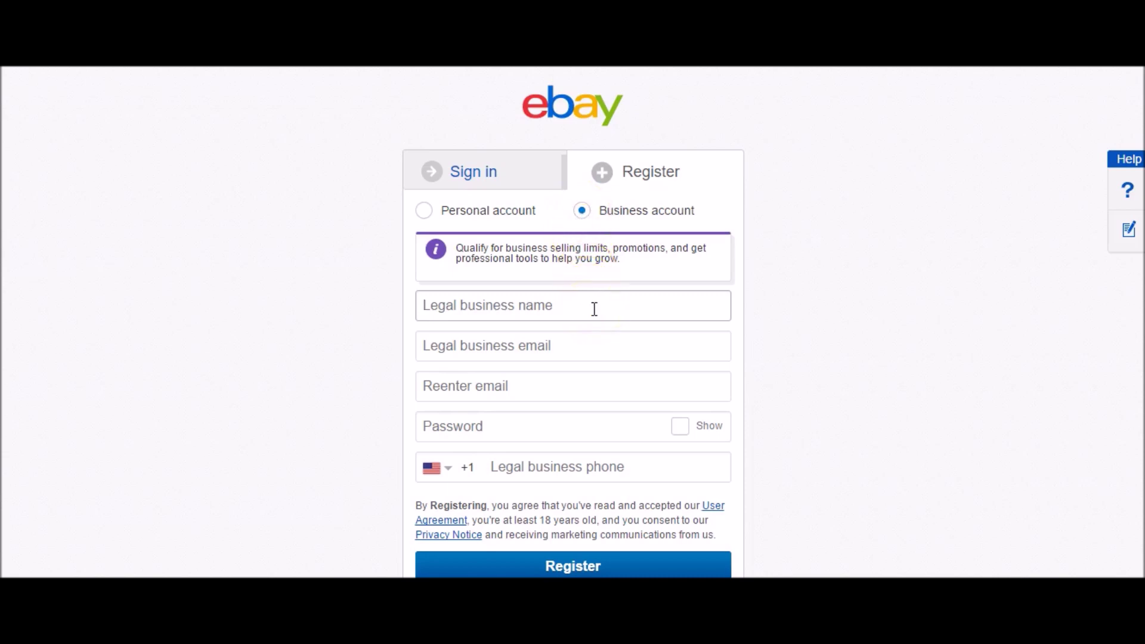
type("Wholesale Debby")
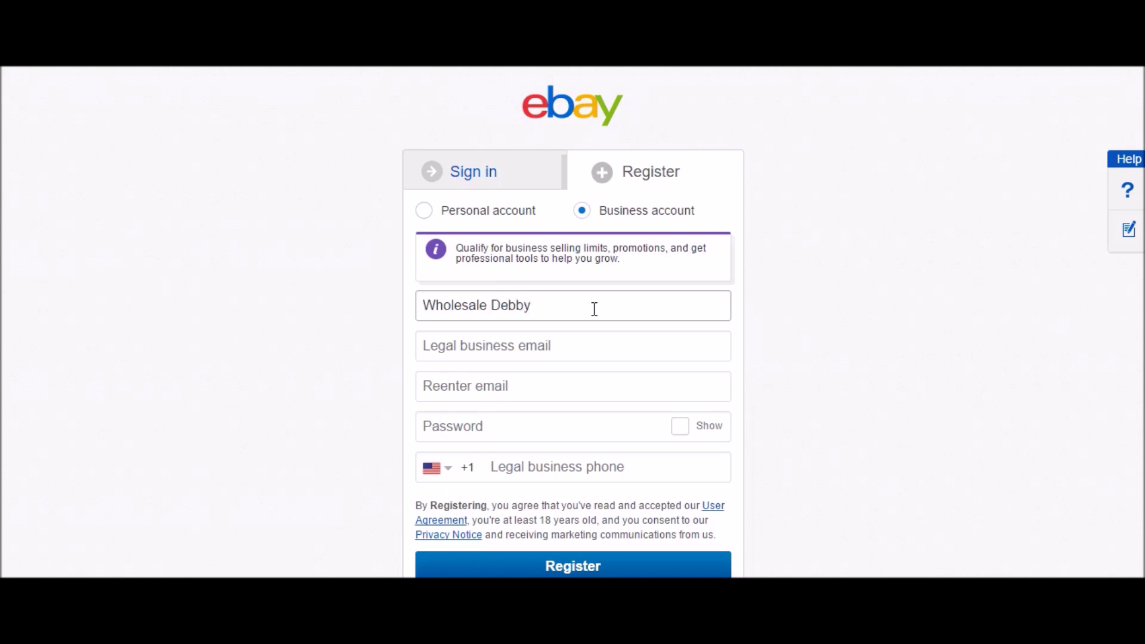
left_click(586, 343)
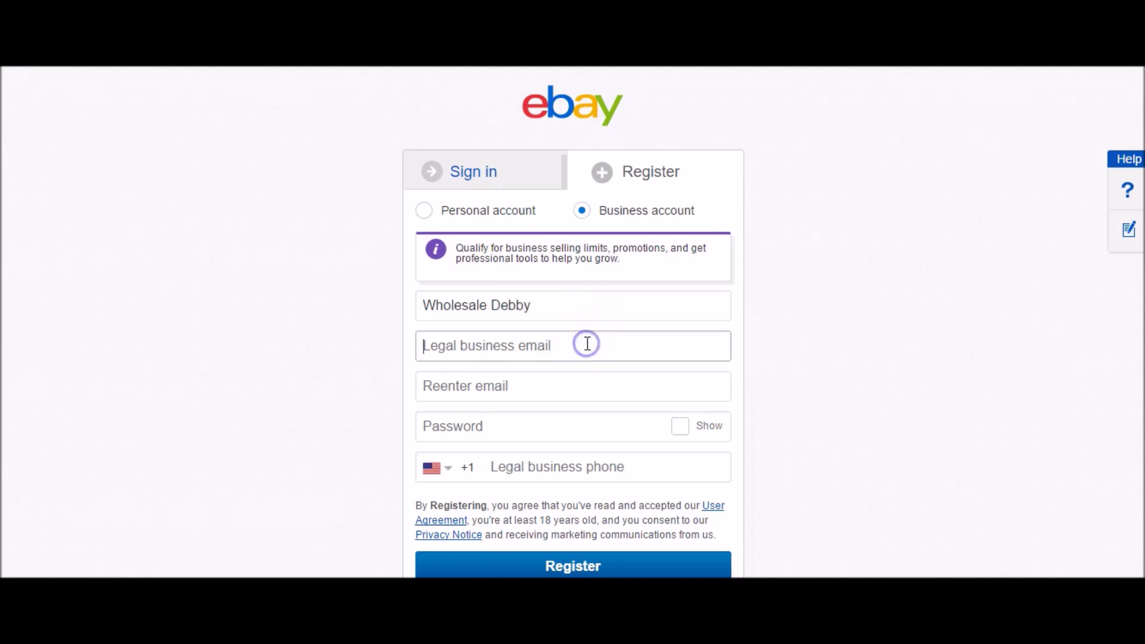
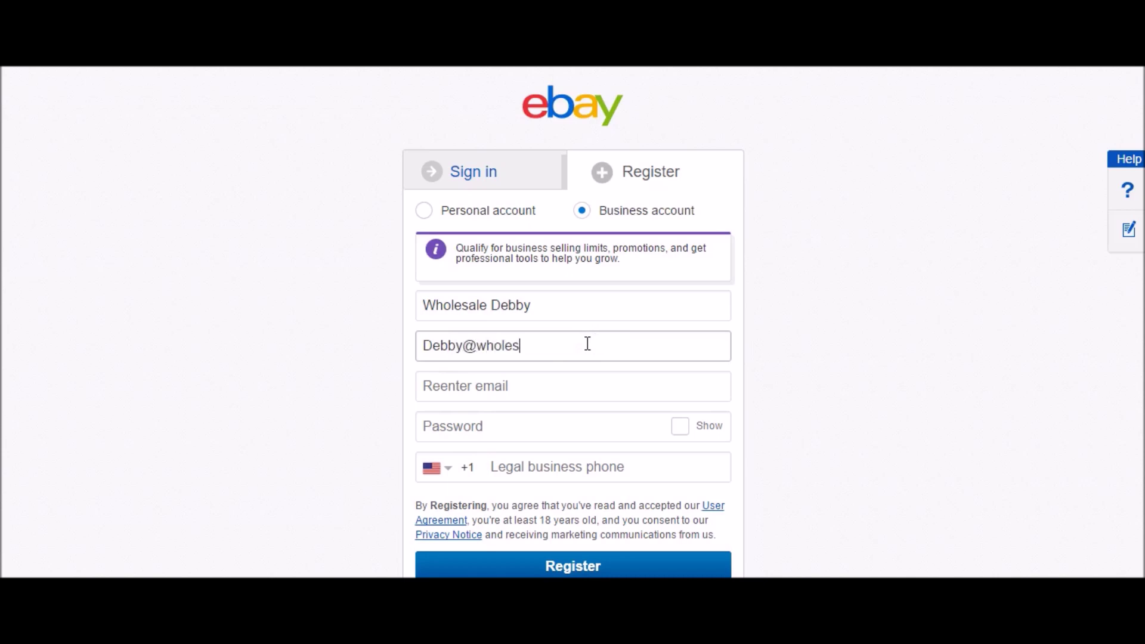
left_click(396, 439)
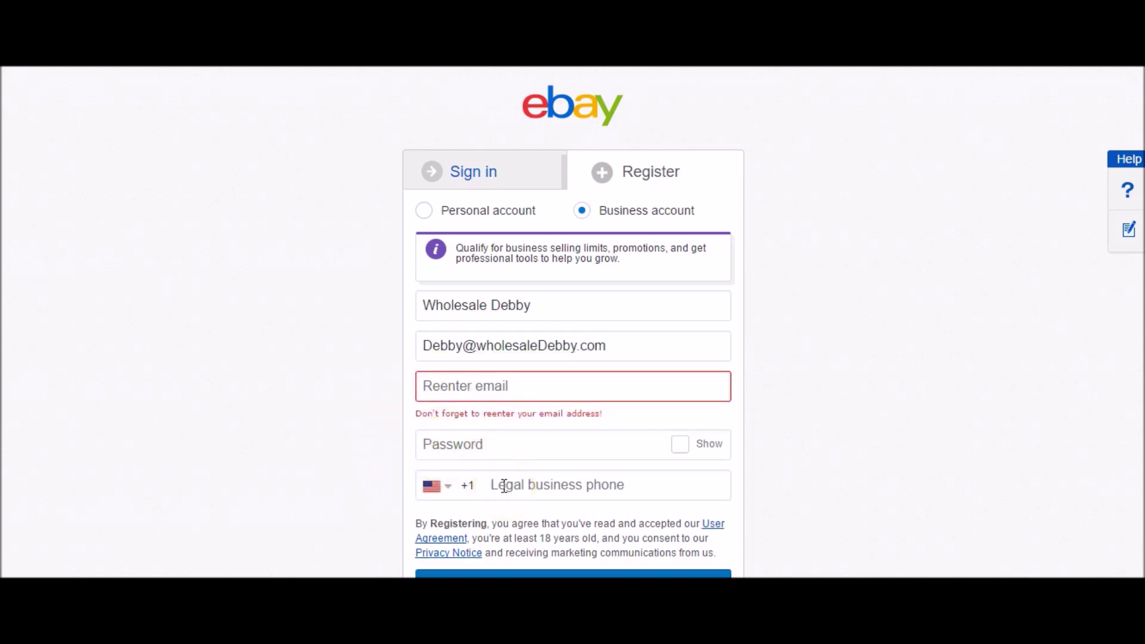
- Submit the business registration and search the web for eBay Seller Hub
left_click(582, 572)
scroll(581, 571, "down", 1)
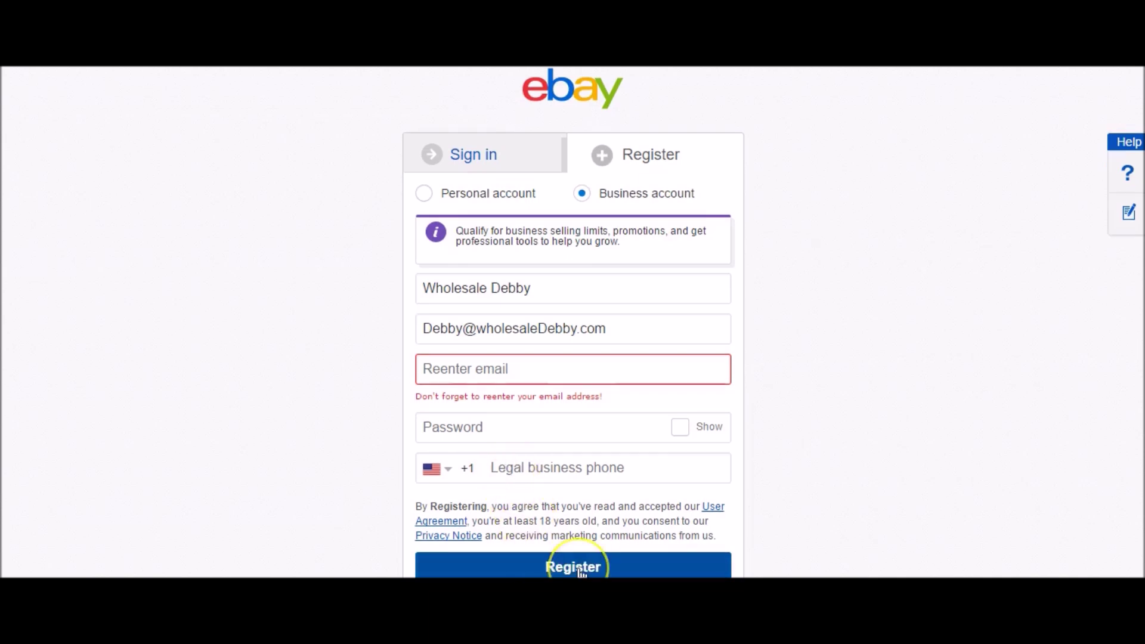
left_click(274, 103)
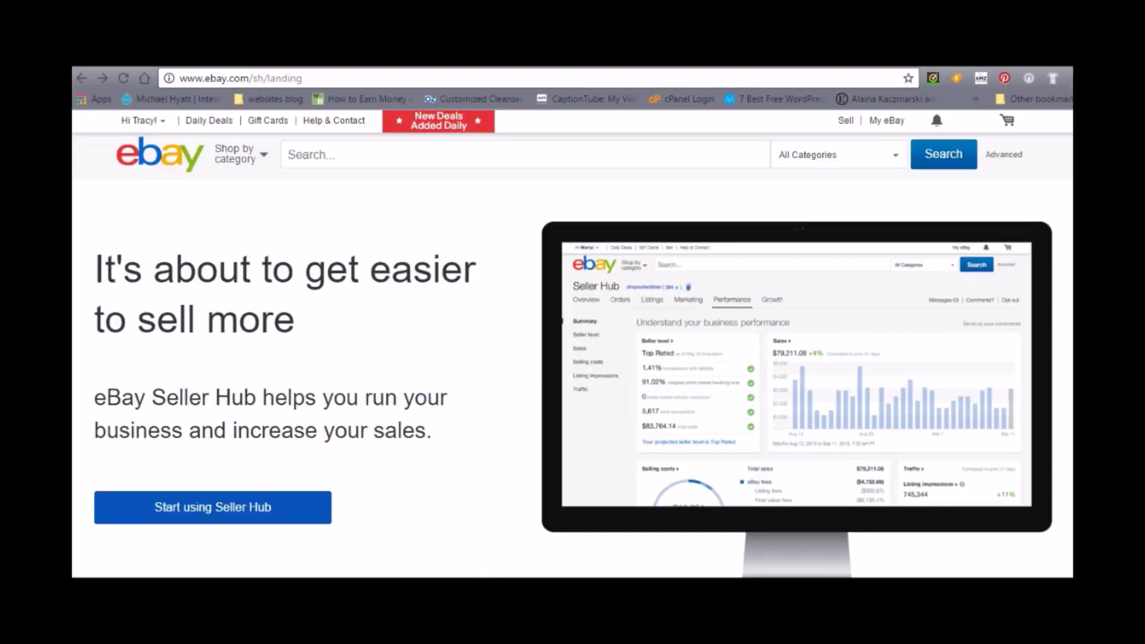
- Scroll through the entire Seller Hub landing page, return toward the top, and check notifications
scroll(268, 467, "down", 4)
scroll(572, 344, "down", 8)
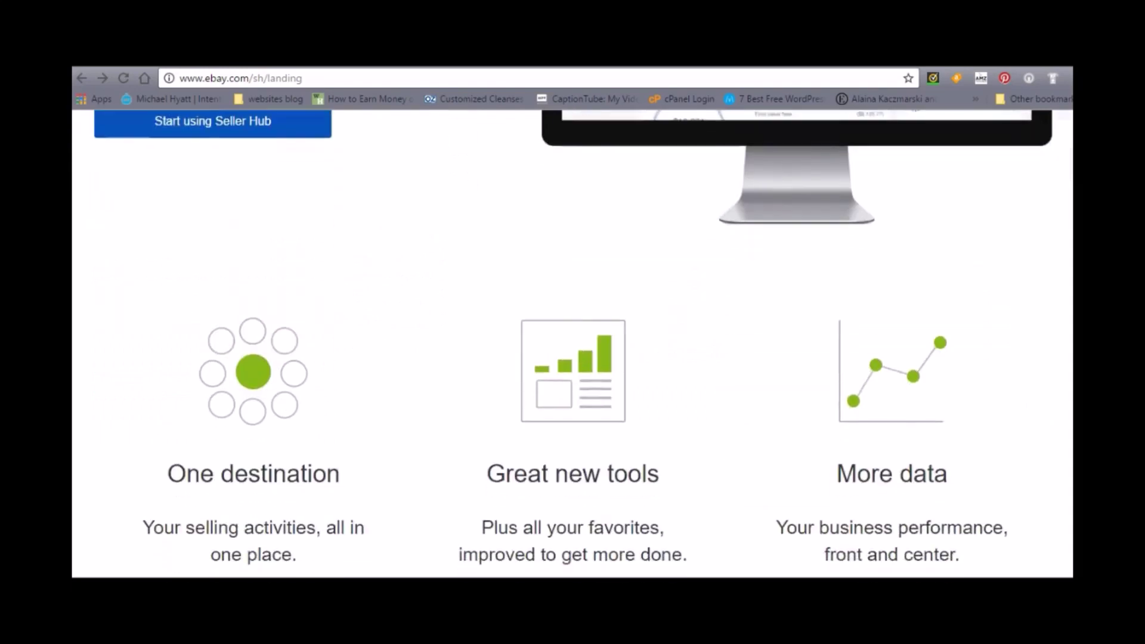
scroll(573, 344, "down", 9)
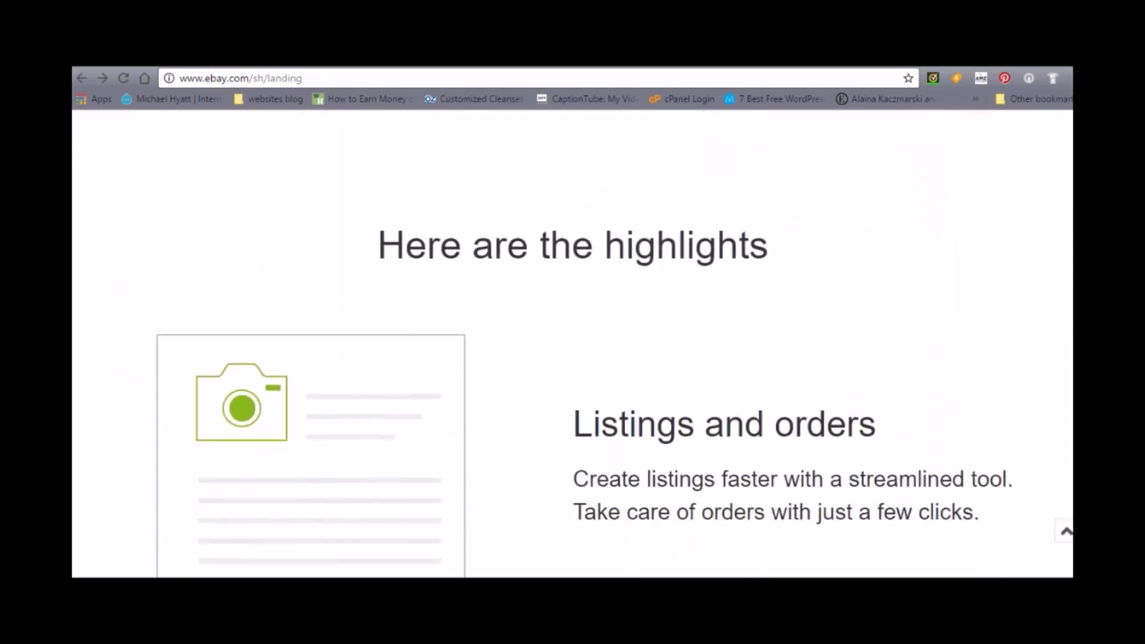
scroll(572, 344, "down", 8)
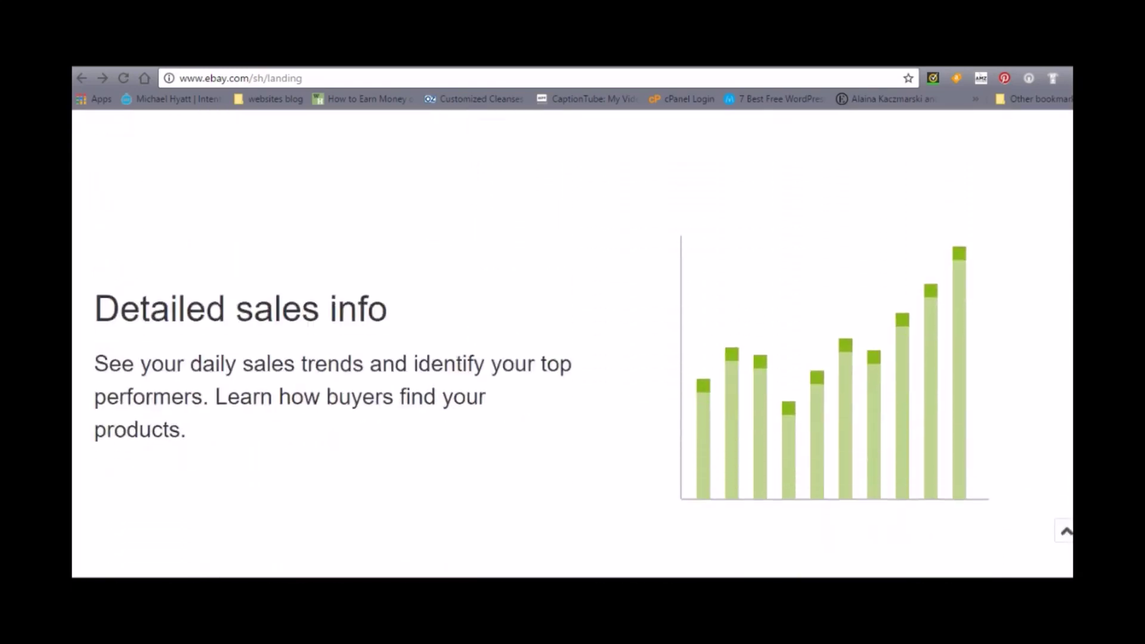
scroll(572, 344, "down", 8)
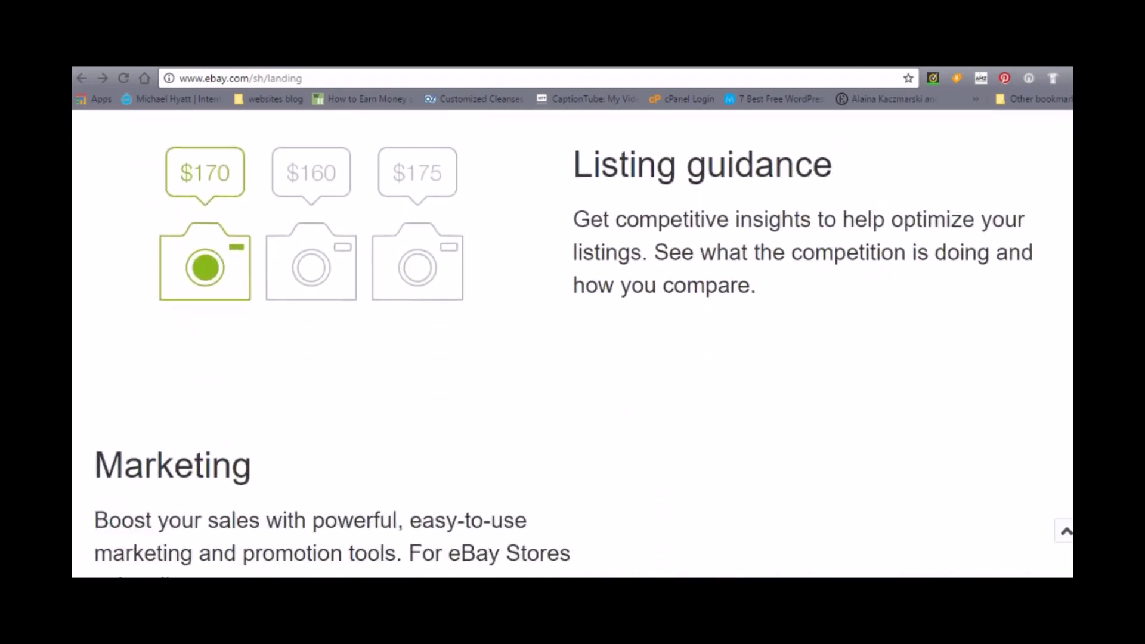
scroll(572, 344, "down", 6)
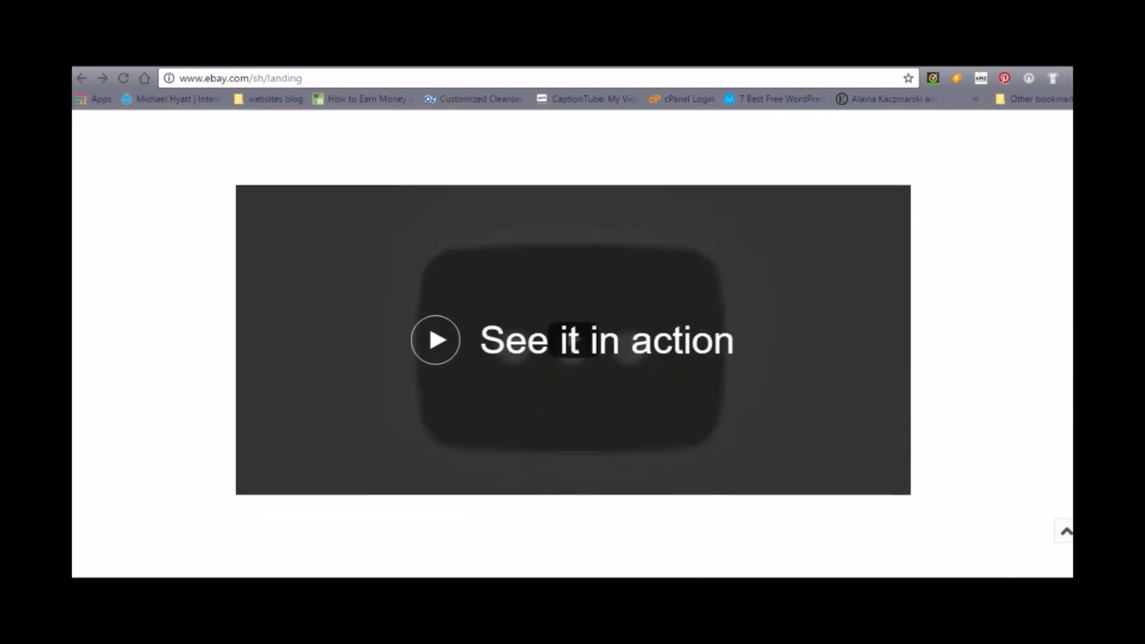
scroll(572, 344, "down", 8)
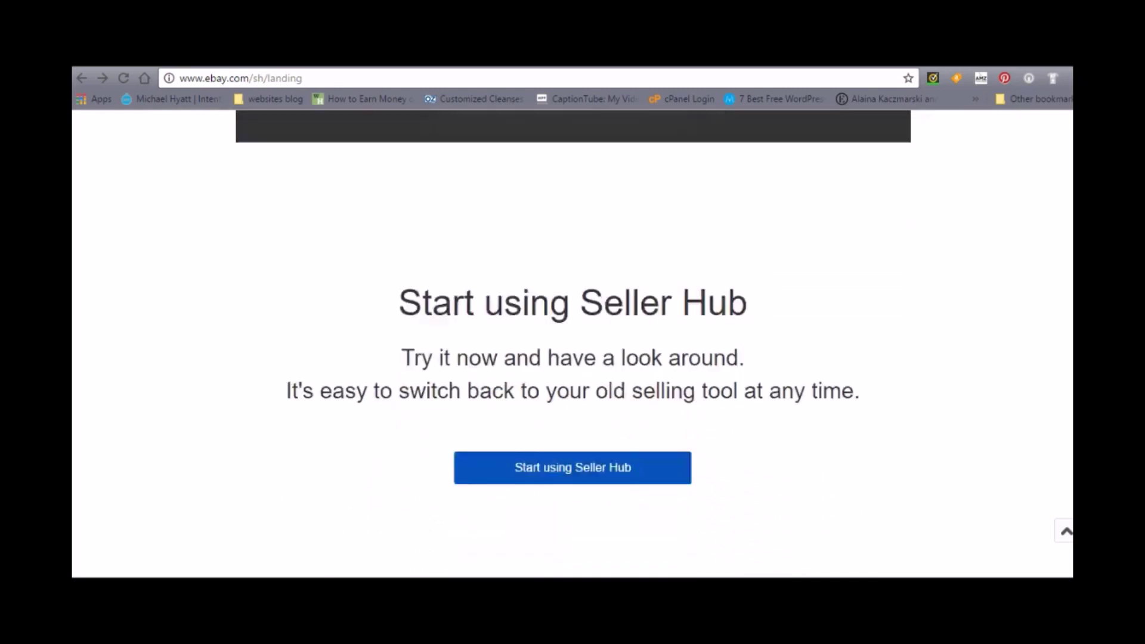
scroll(572, 344, "down", 4)
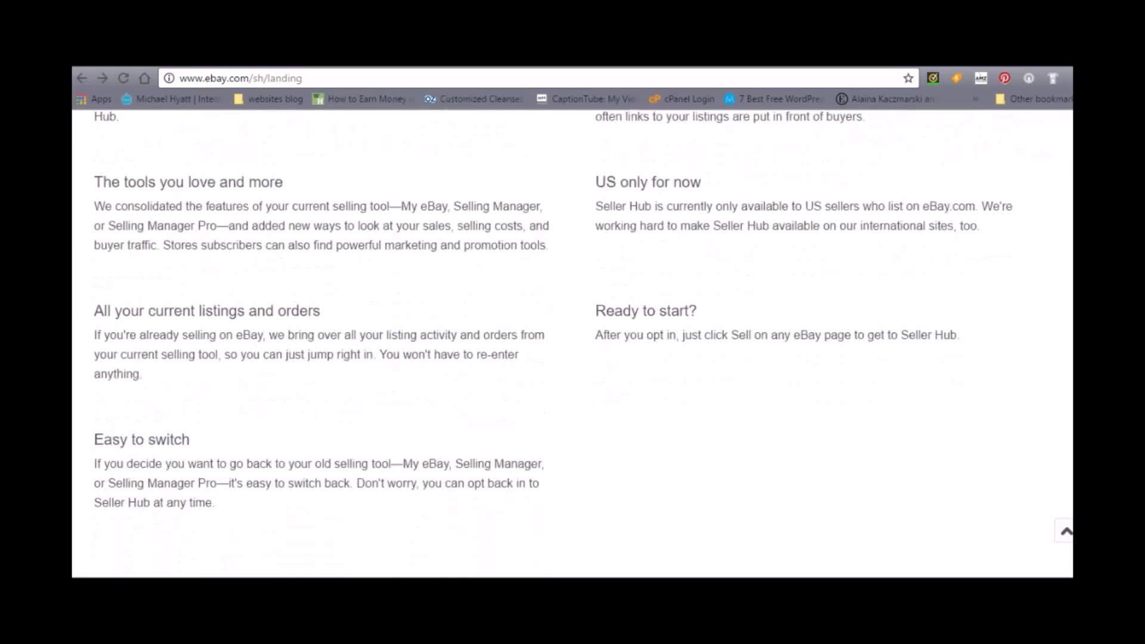
scroll(572, 344, "up", 15)
scroll(572, 344, "up", 3)
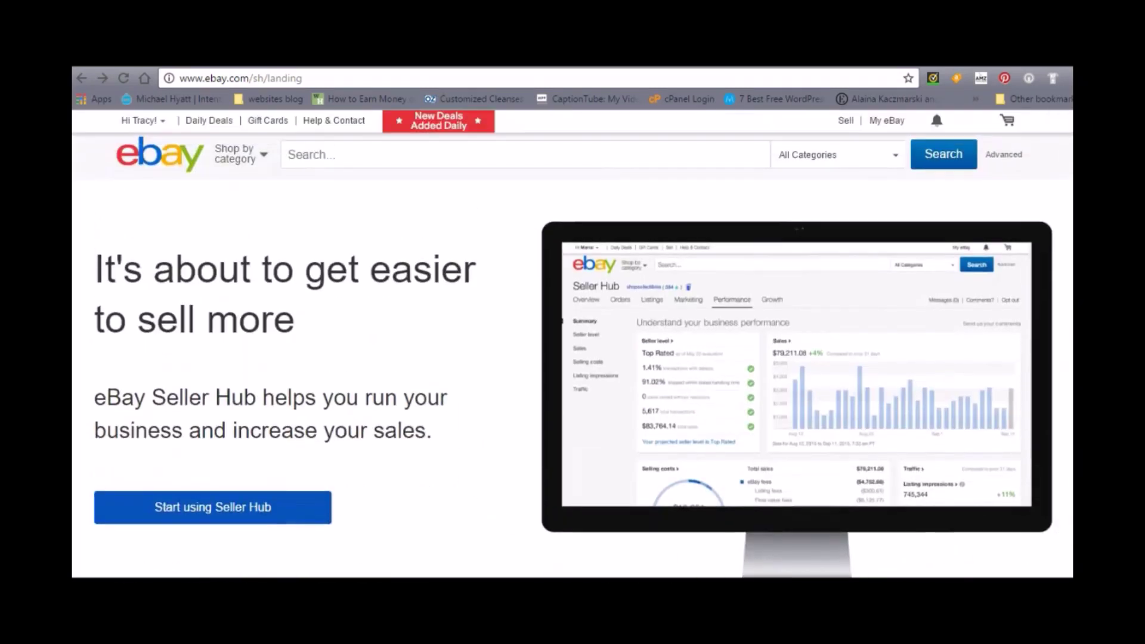
left_click(961, 122)
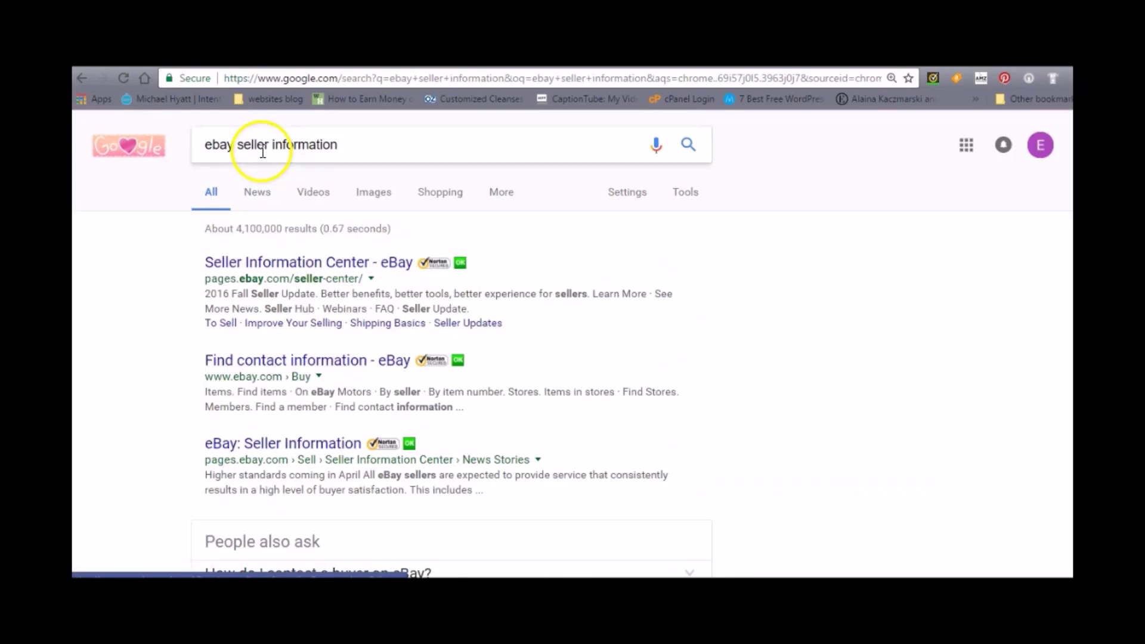
- Open the 'Seller Information Center - eBay' search result
left_click(281, 263)
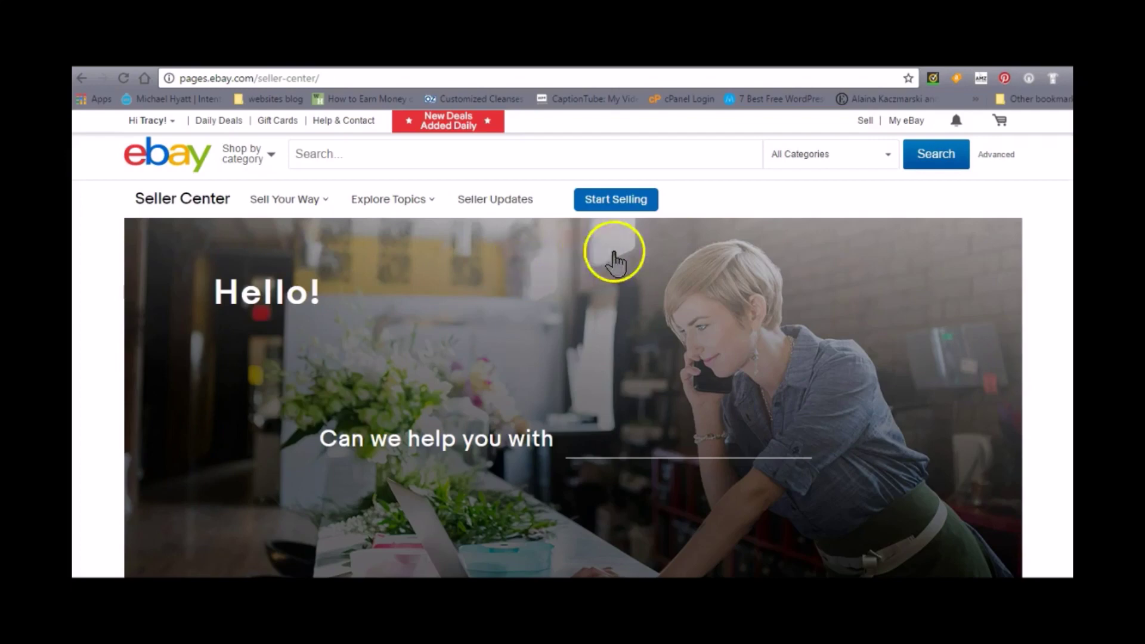
- Scroll down into the Seller Center's Sell Your Way section
left_click(372, 203)
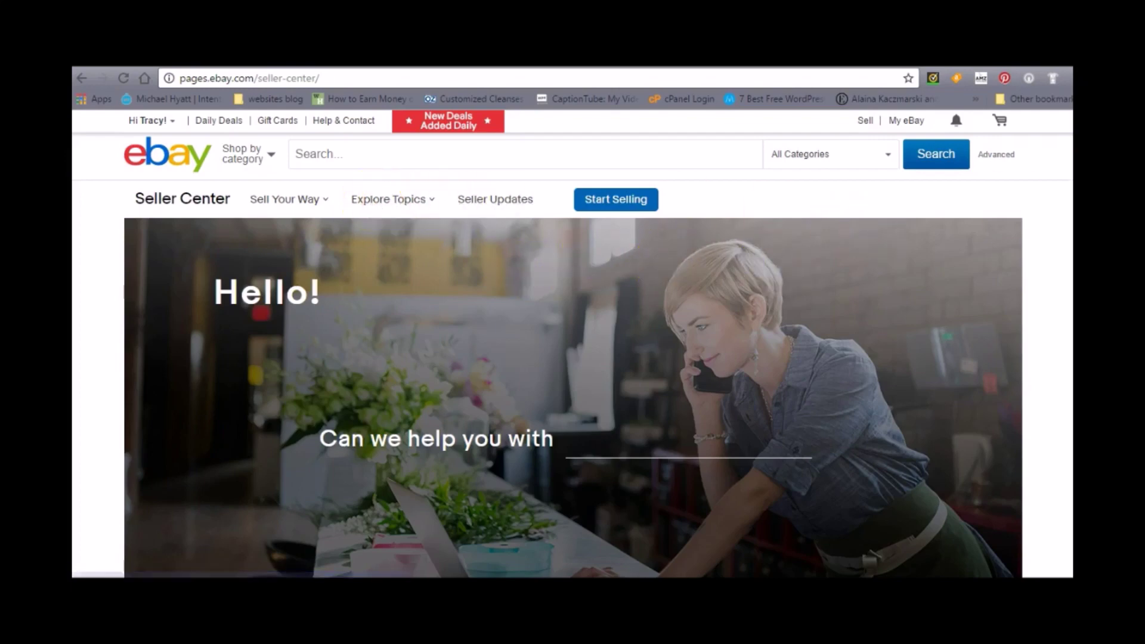
scroll(573, 343, "down", 1)
scroll(573, 343, "down", 1)
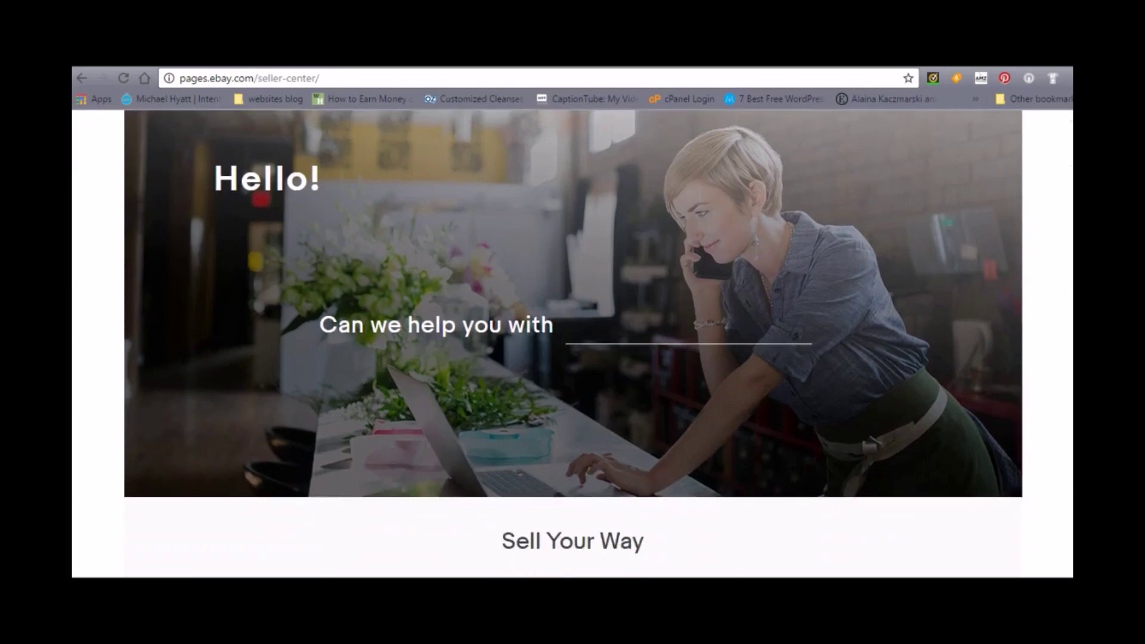
scroll(572, 344, "down", 3)
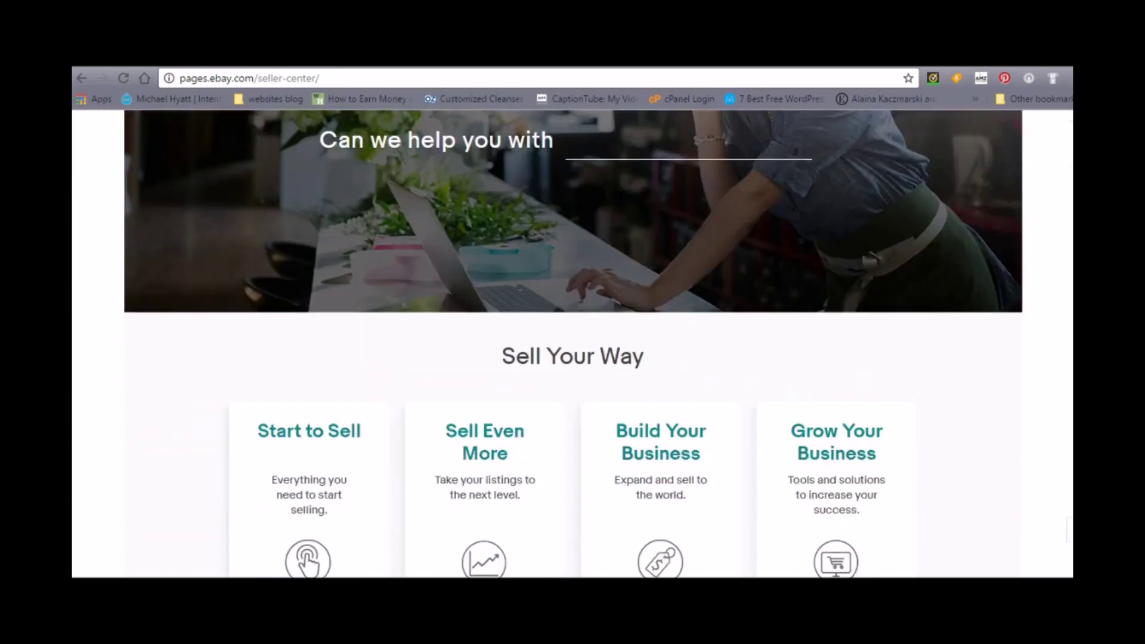
scroll(572, 343, "up", 5)
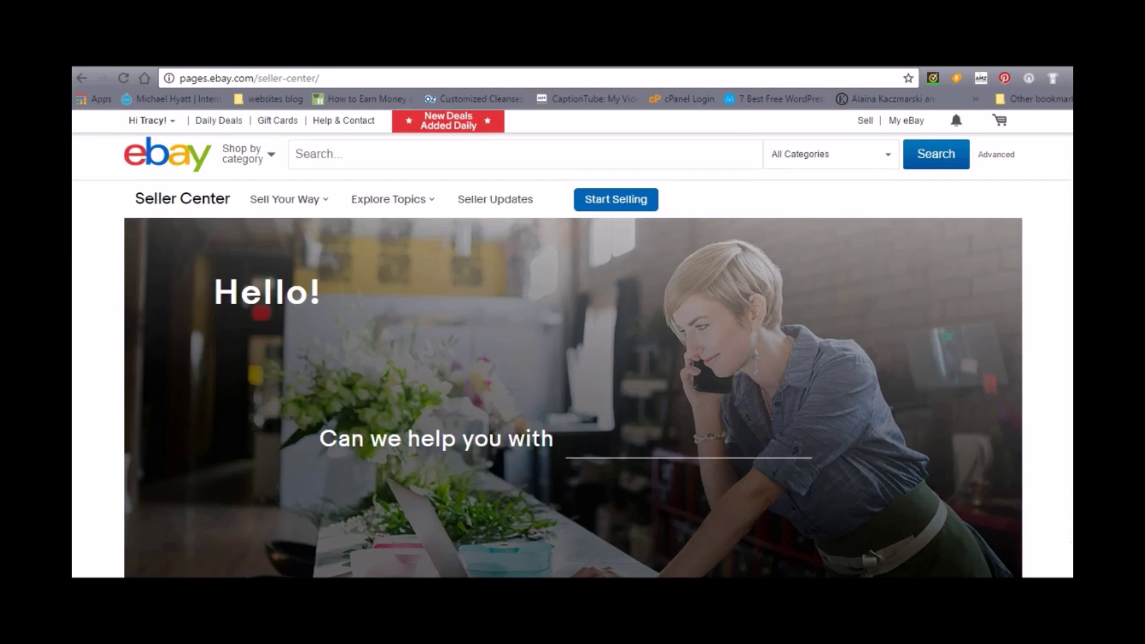
- Scroll further through the Seller Updates section, then back up the Seller Center page
scroll(572, 344, "down", 3)
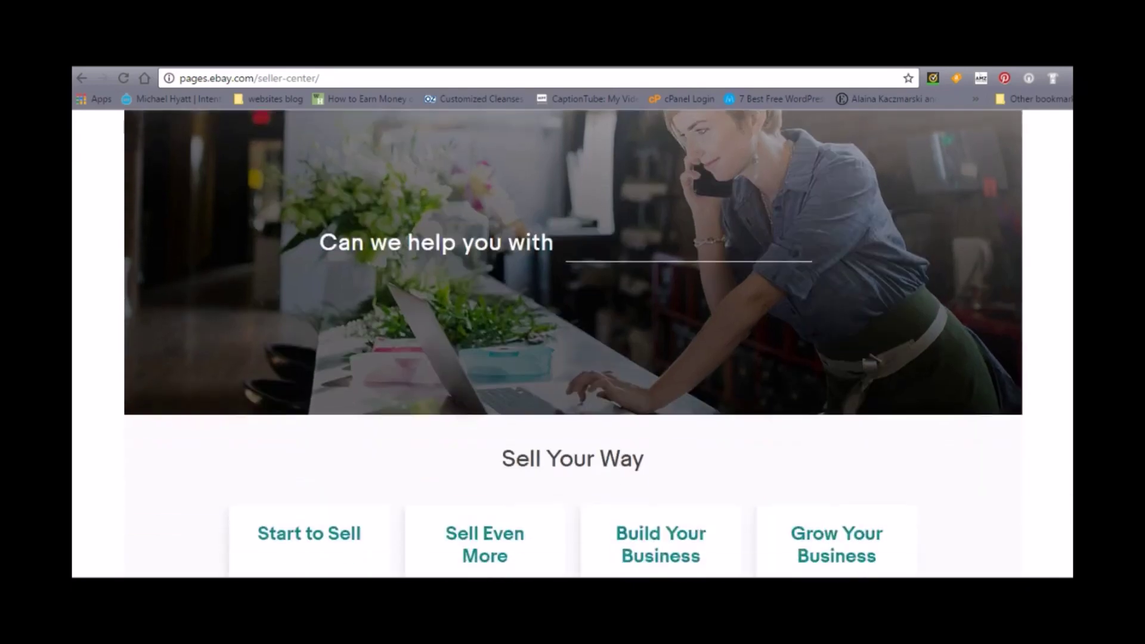
scroll(572, 343, "down", 3)
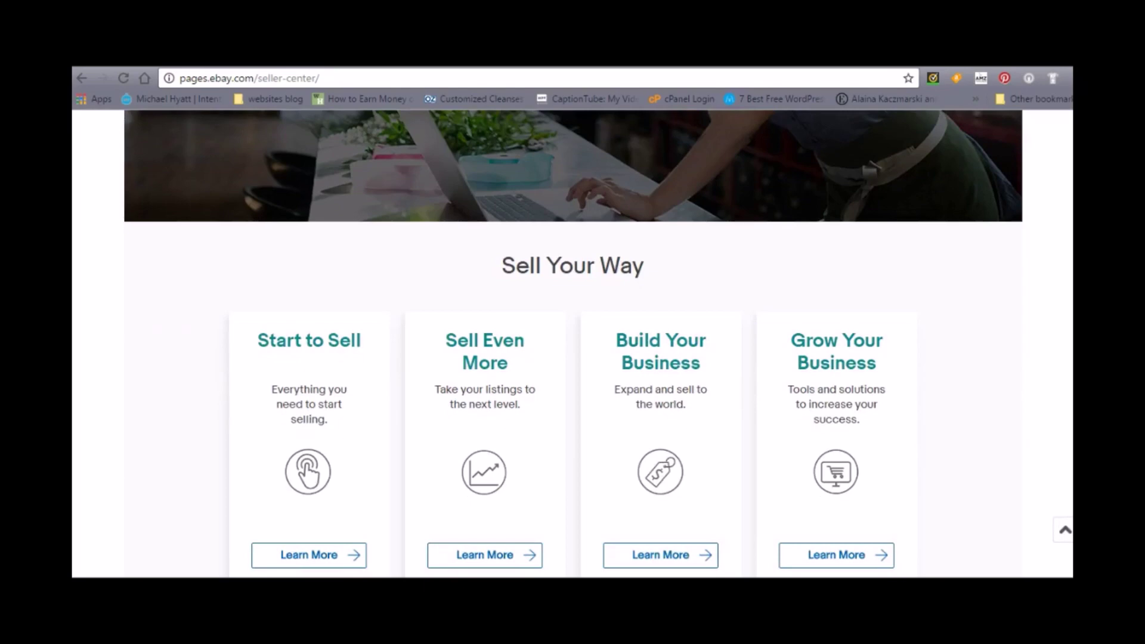
scroll(572, 343, "down", 1)
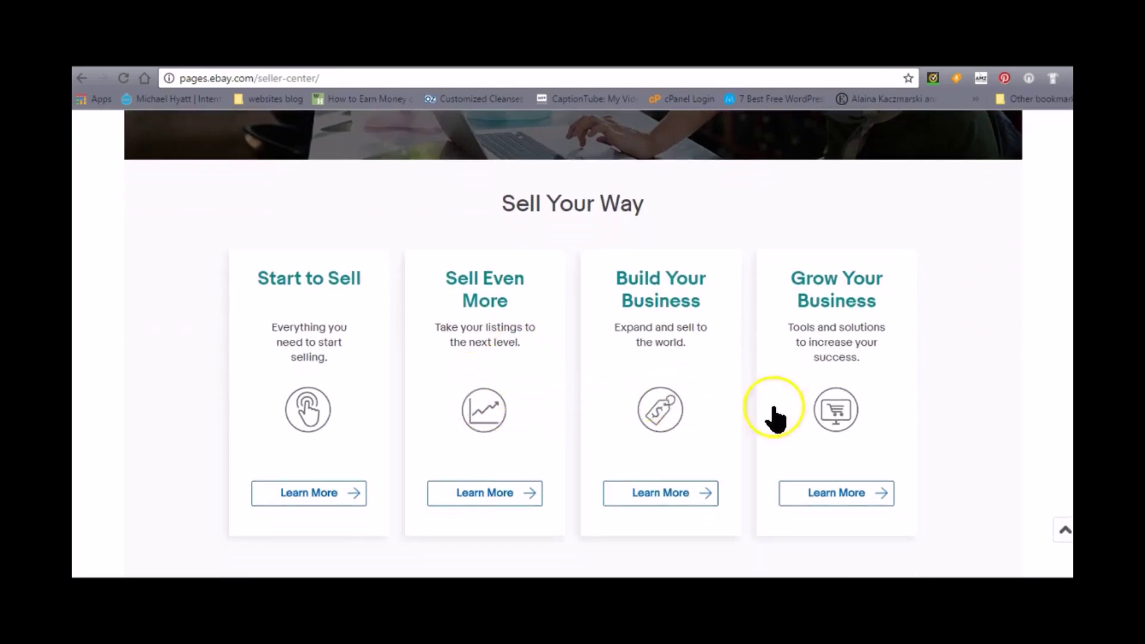
scroll(573, 343, "down", 1)
scroll(572, 343, "down", 2)
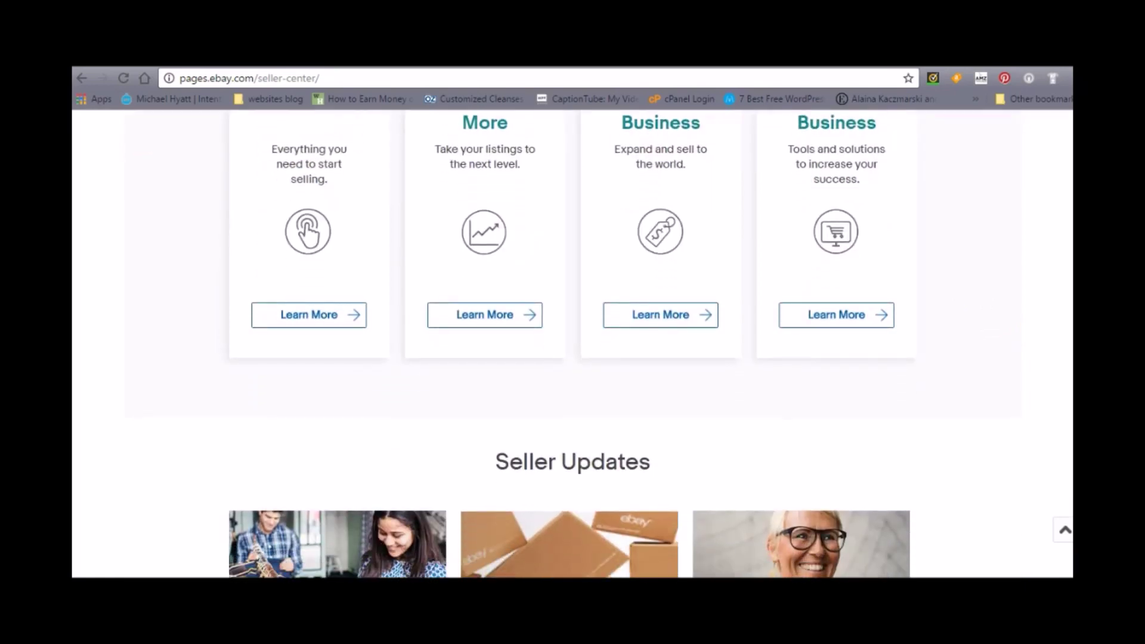
scroll(573, 343, "down", 4)
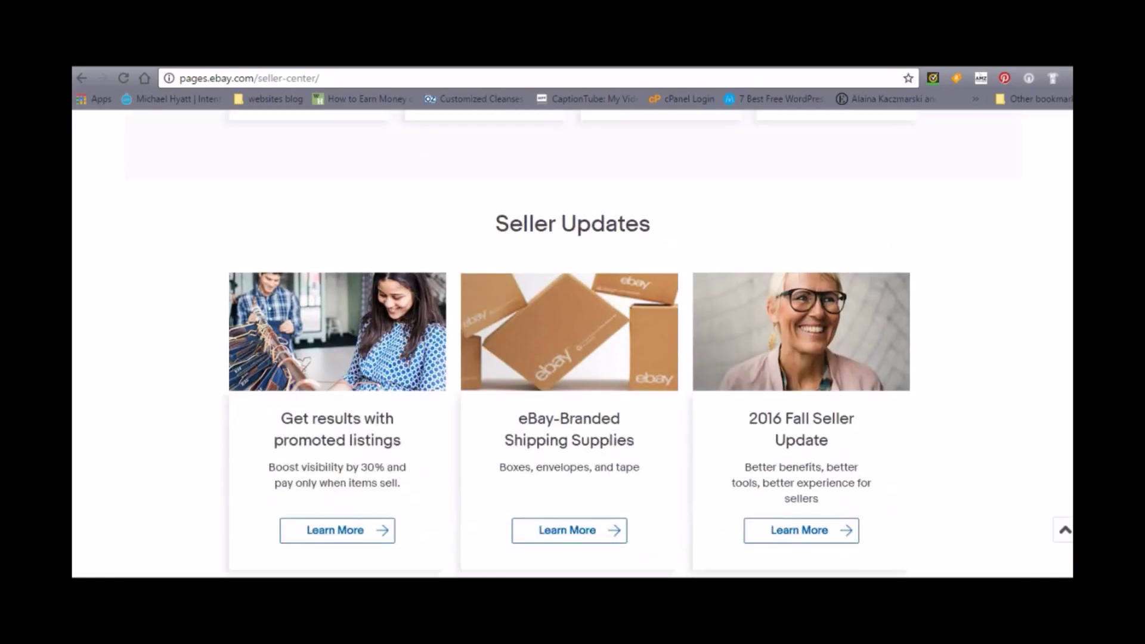
scroll(572, 343, "down", 1)
scroll(572, 343, "down", 3)
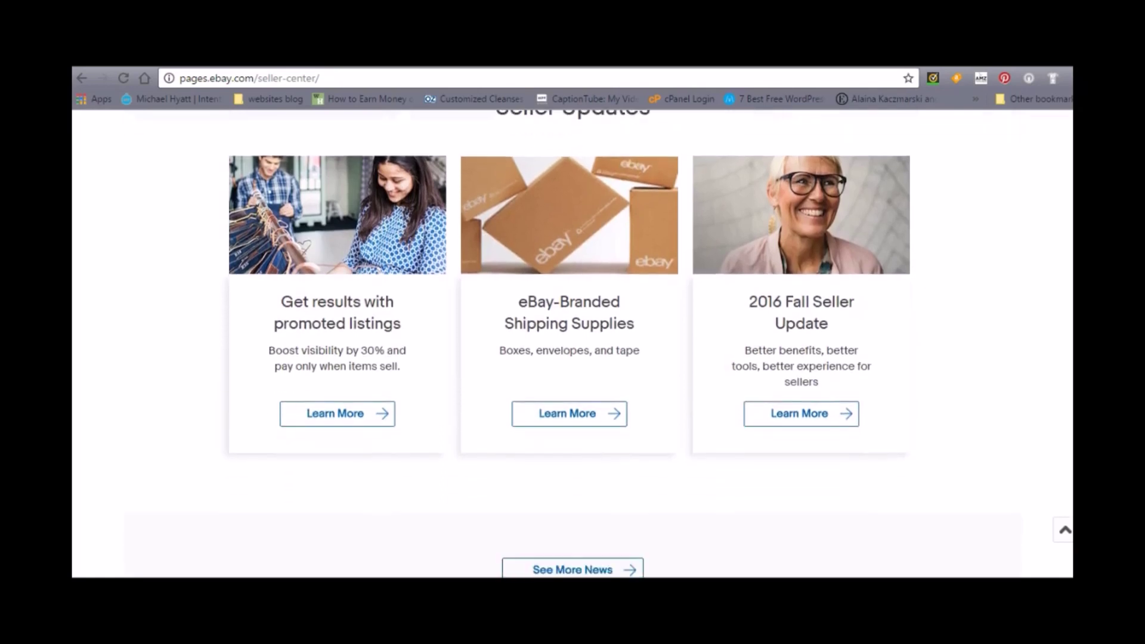
scroll(573, 343, "down", 4)
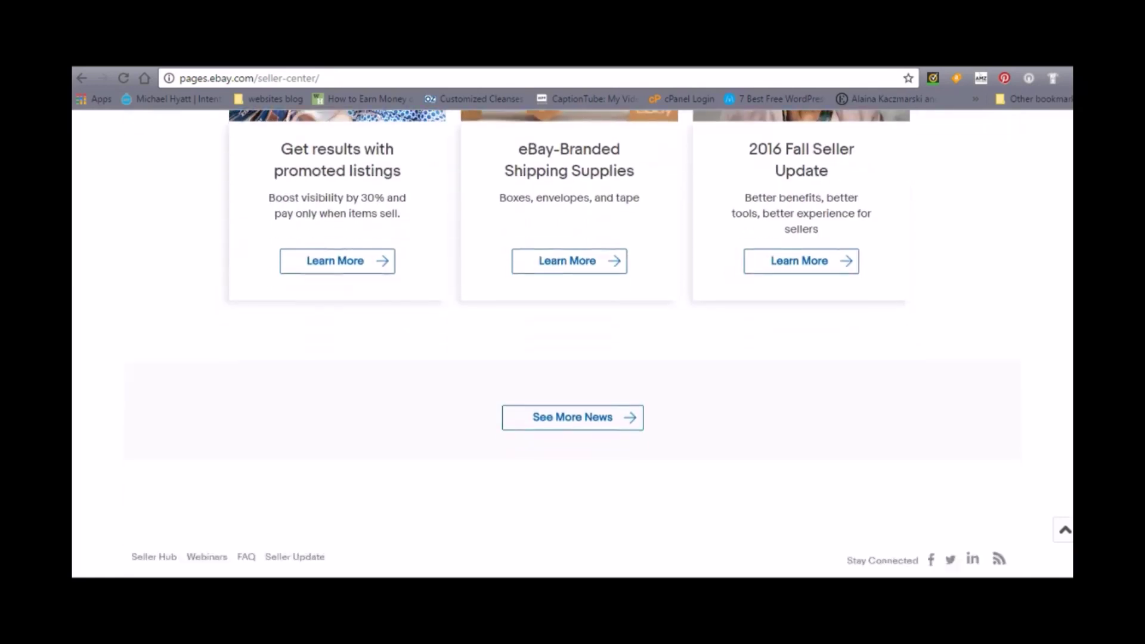
scroll(573, 343, "up", 12)
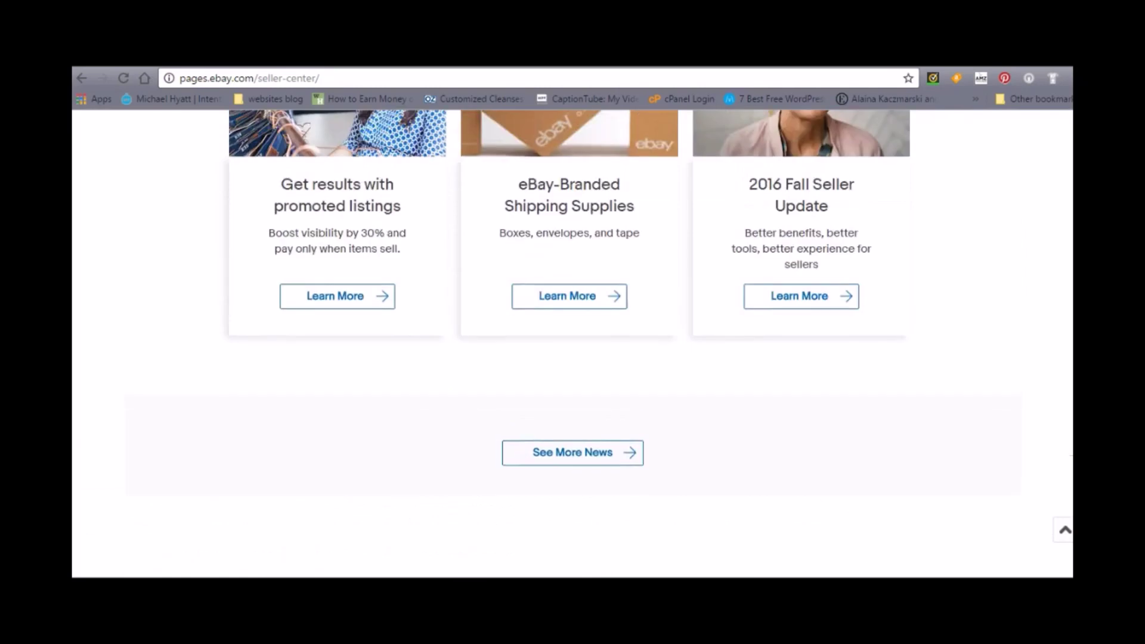
scroll(572, 343, "up", 4)
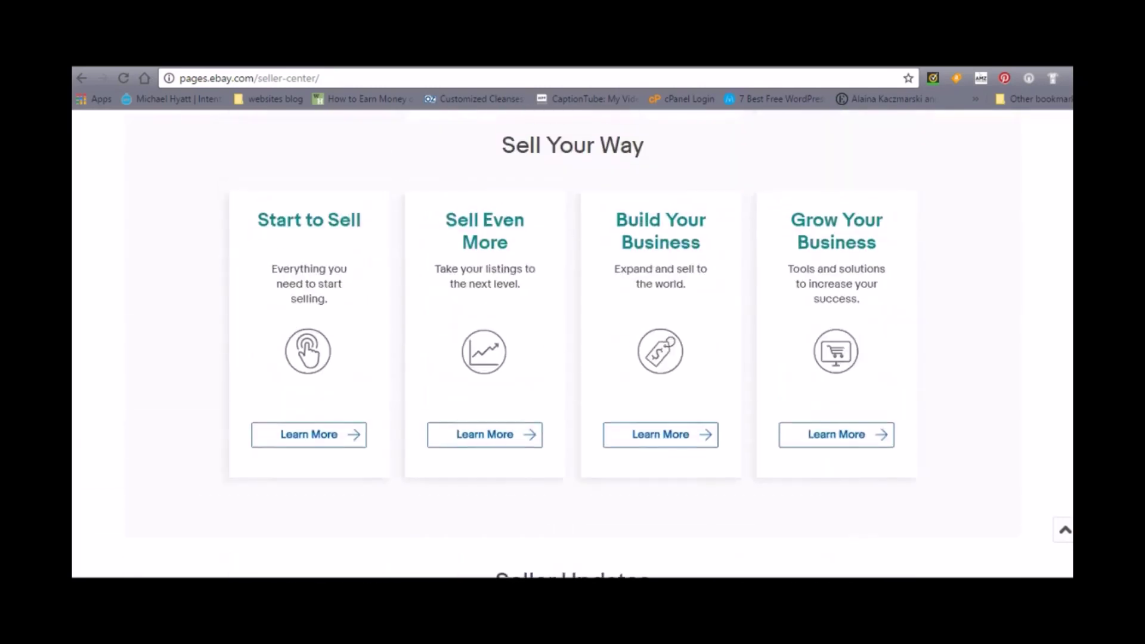
scroll(572, 343, "up", 6)
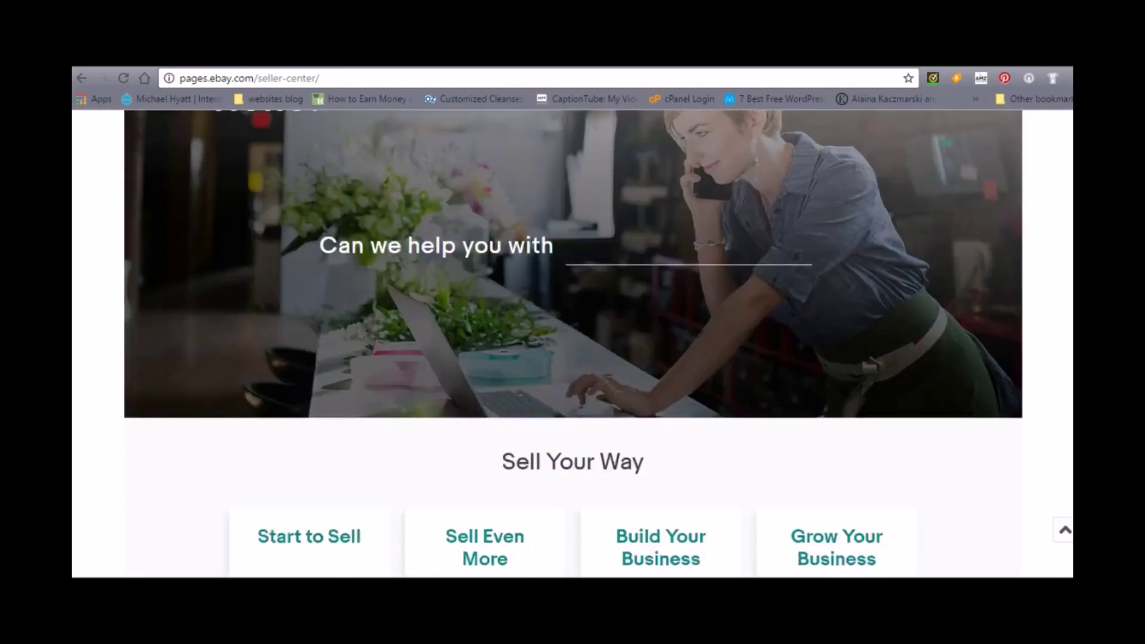
scroll(572, 343, "up", 1)
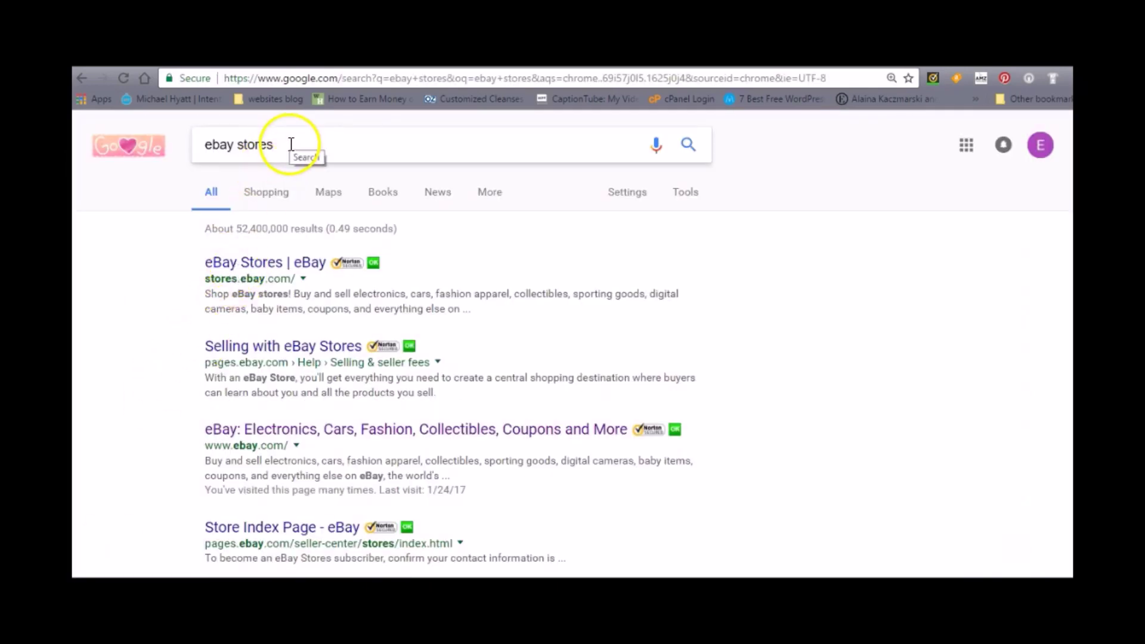
- Open the 'eBay Stores | eBay' result, then the 'Open a Store' information page
left_click(263, 264)
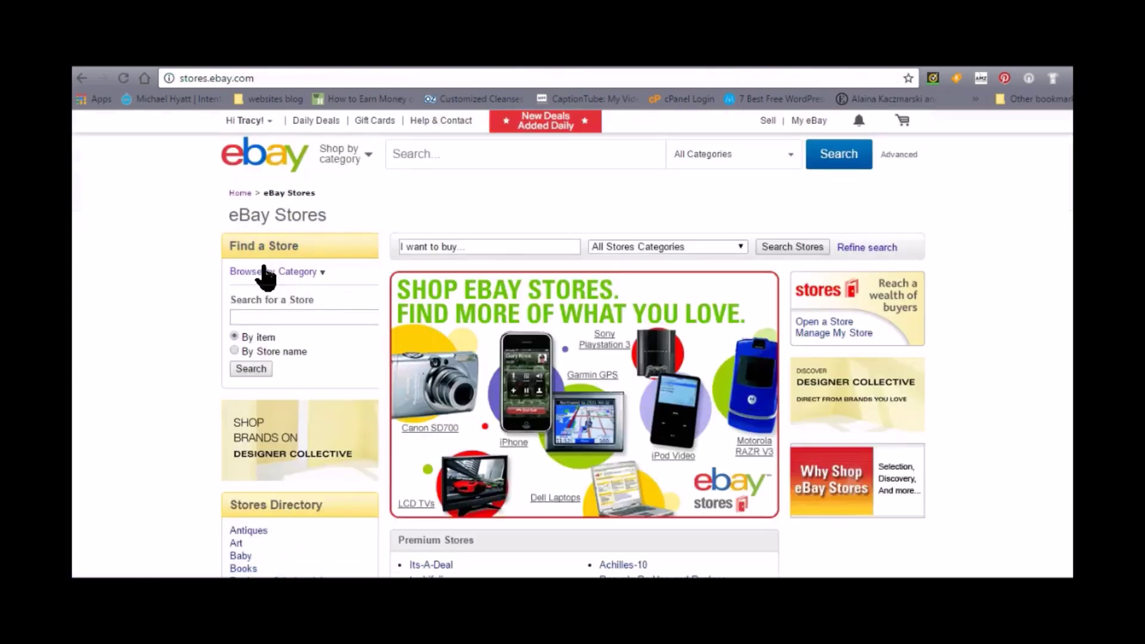
left_click(258, 246)
left_click(822, 326)
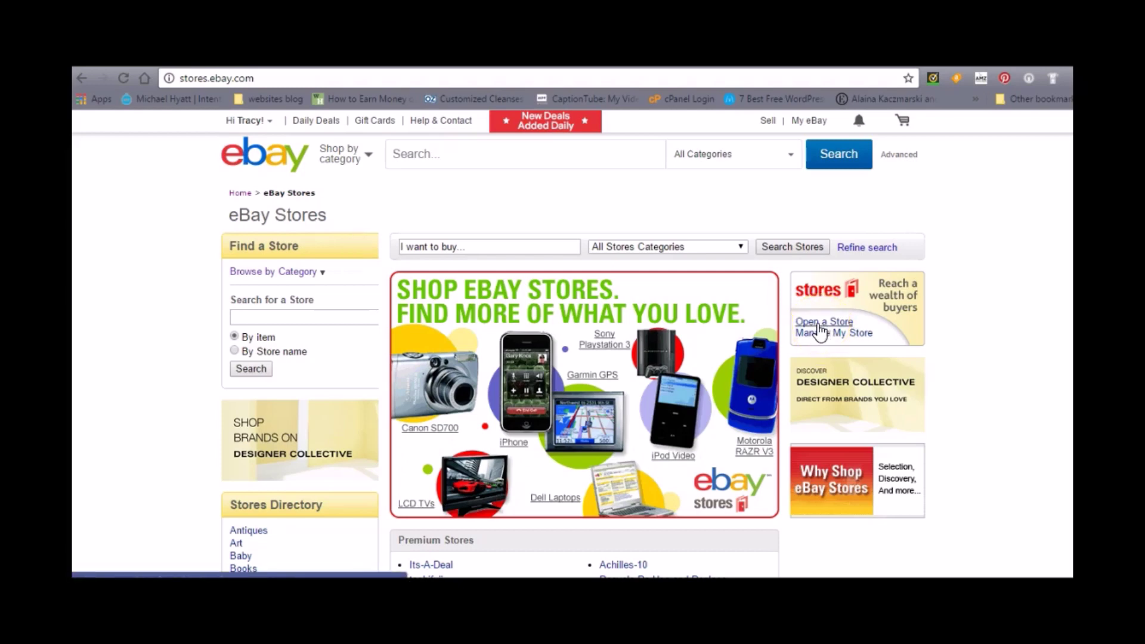
left_click(821, 327)
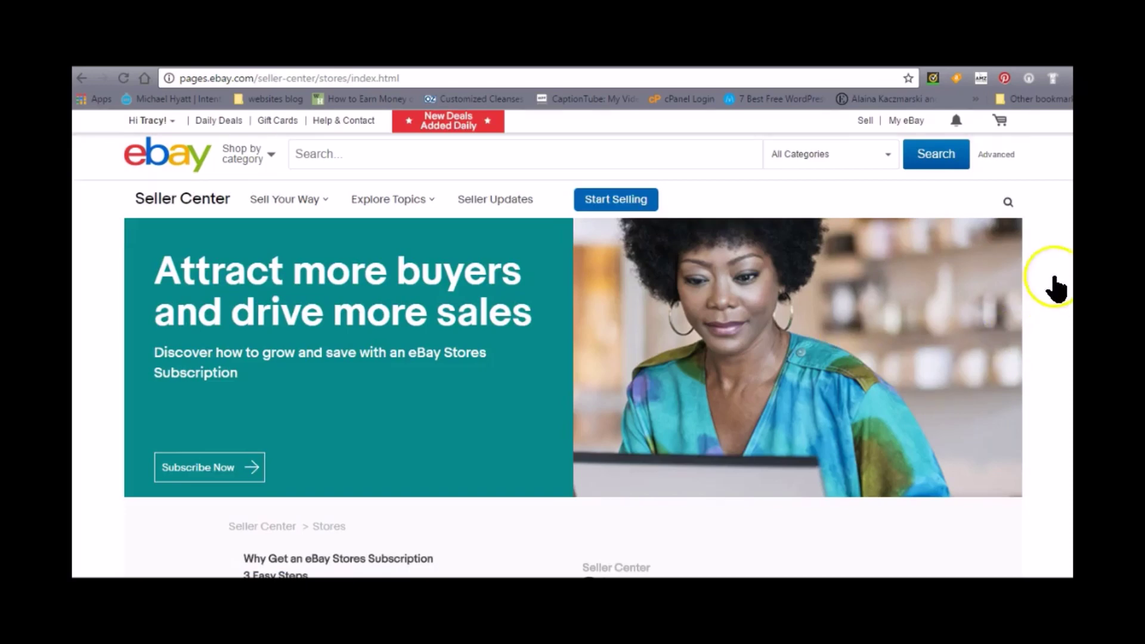
- Scroll the Stores page down to 'Open Your eBay Store in 3 Easy Steps'
scroll(572, 316, "down", 1)
scroll(572, 343, "down", 1)
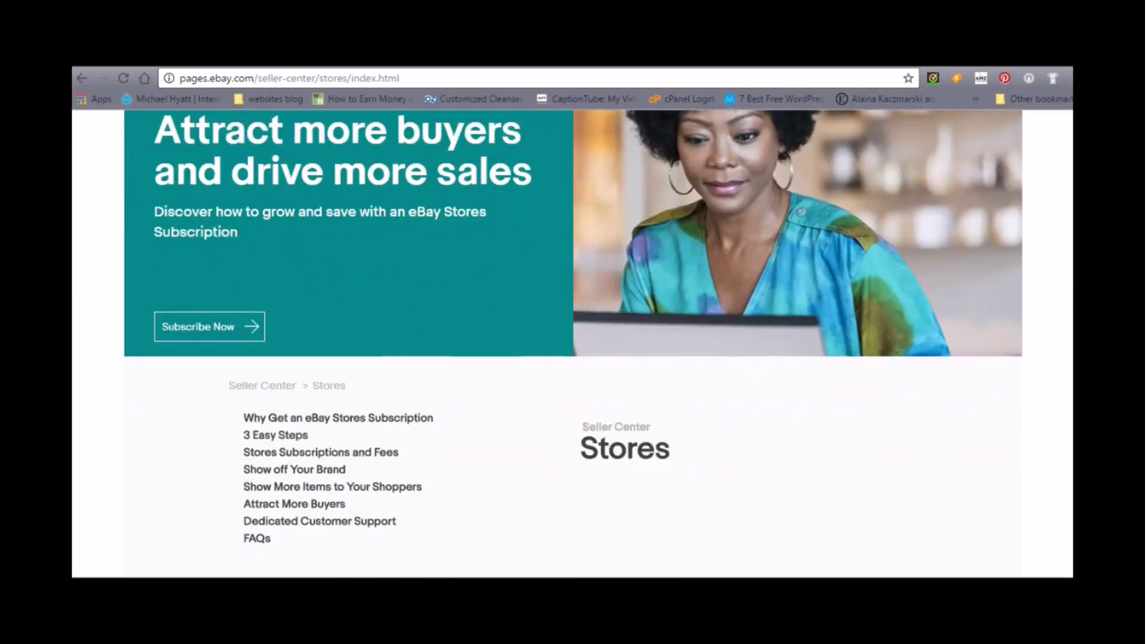
scroll(573, 326, "down", 1)
scroll(572, 343, "down", 4)
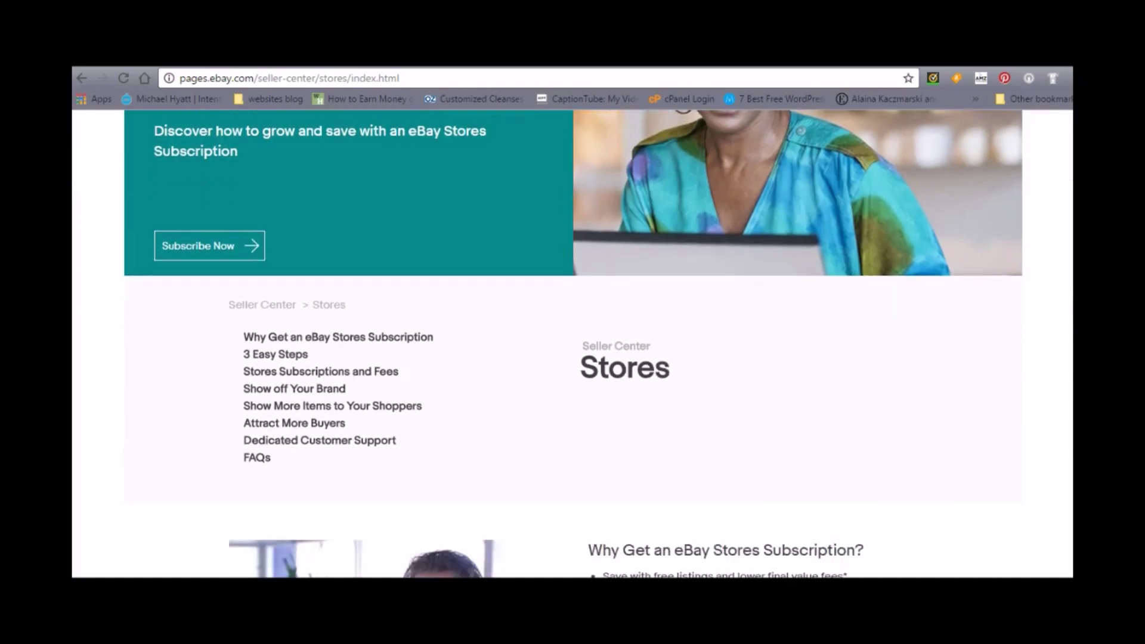
scroll(572, 344, "down", 5)
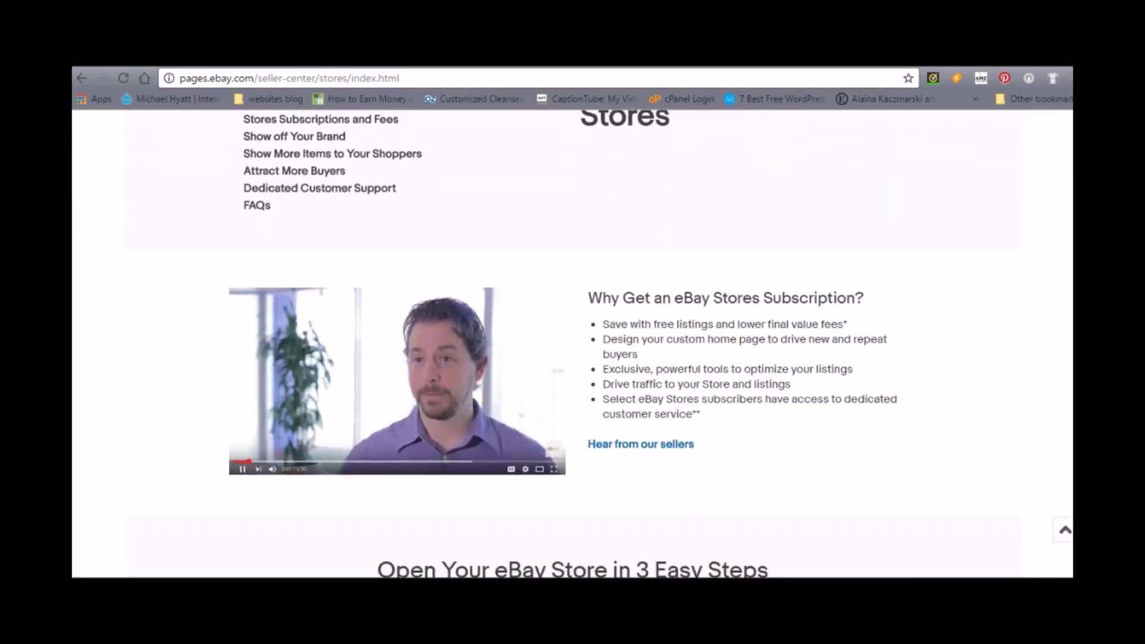
scroll(572, 343, "down", 3)
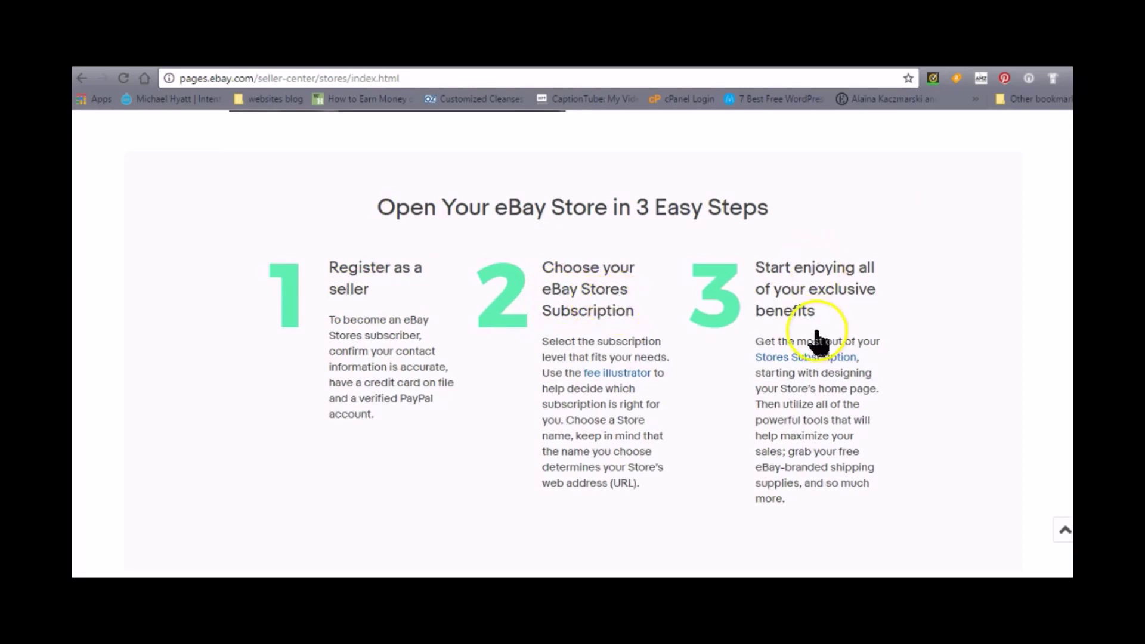
left_click(805, 358)
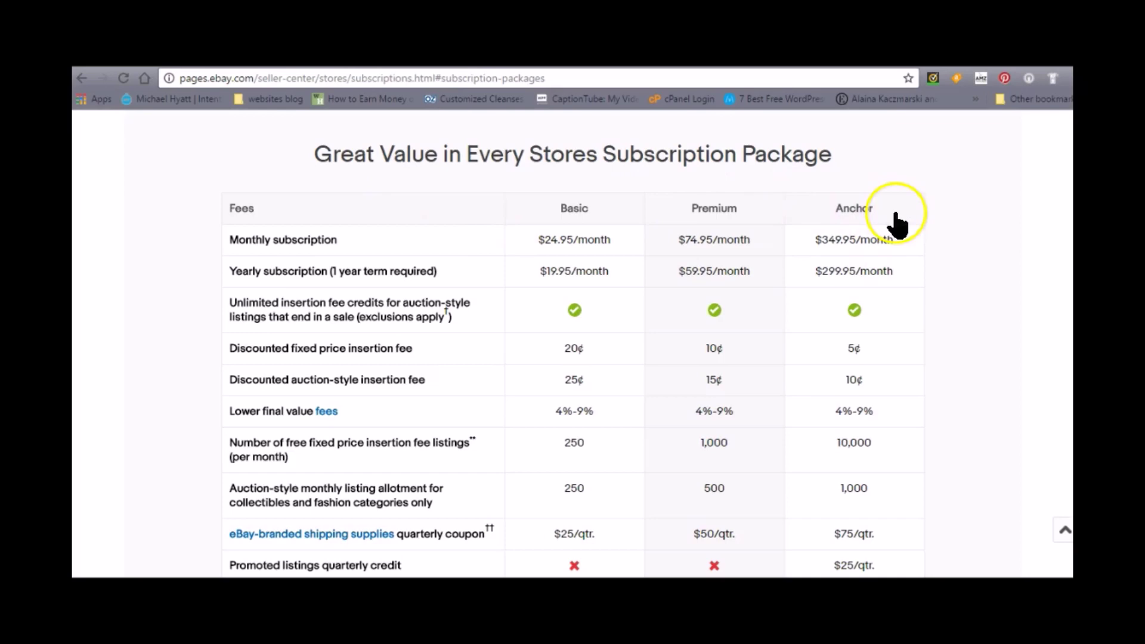
scroll(572, 358, "down", 1)
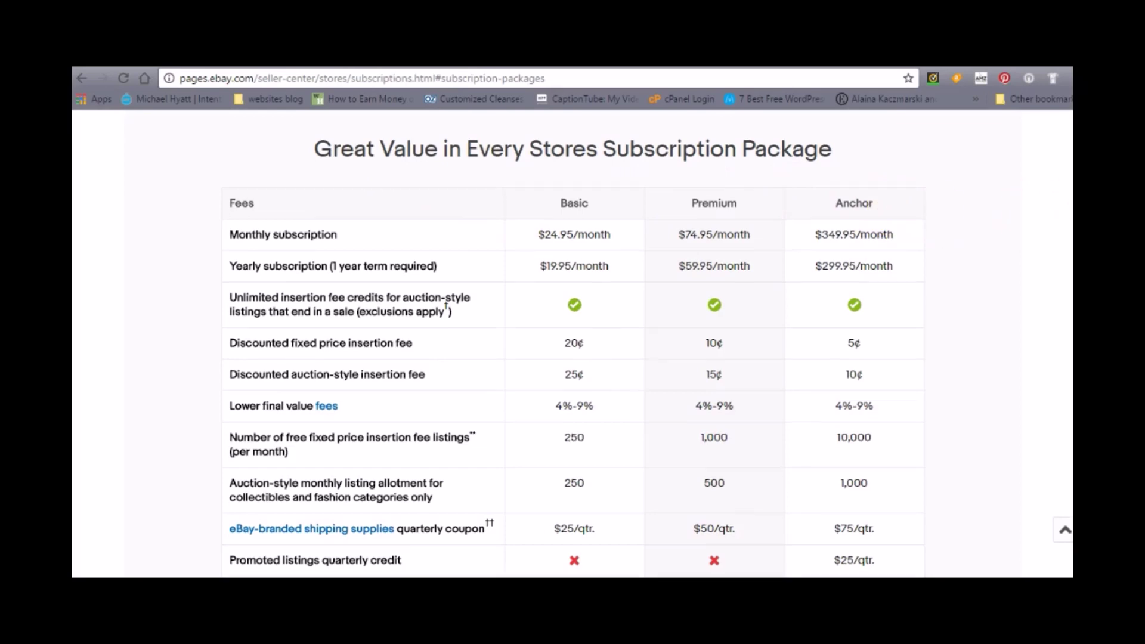
scroll(575, 352, "down", 1)
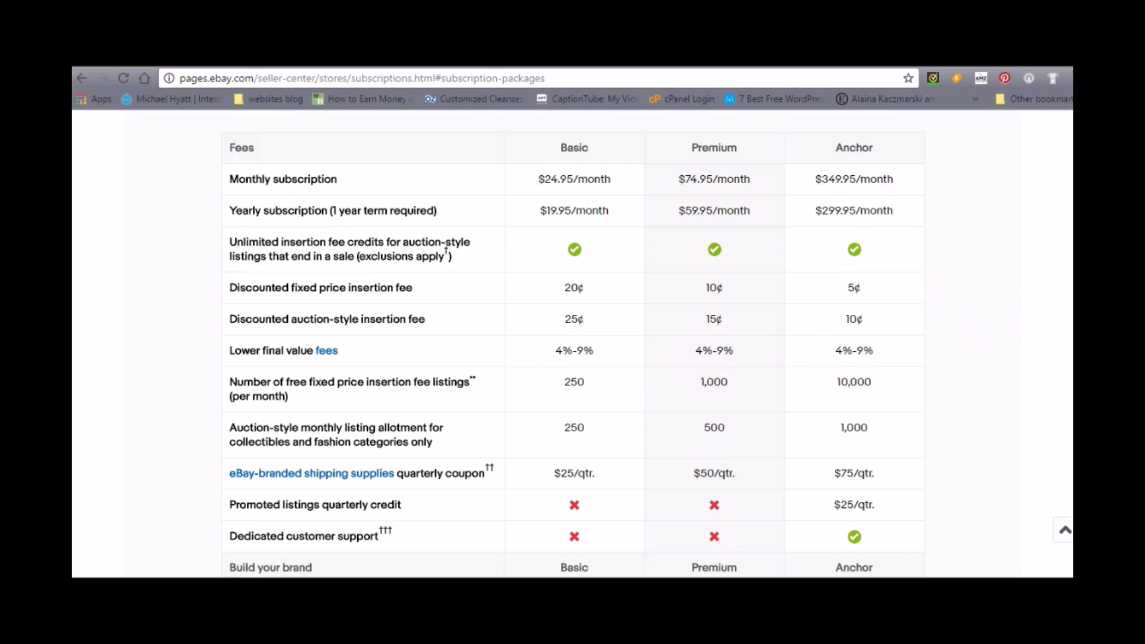
scroll(995, 327, "down", 1)
scroll(572, 346, "down", 2)
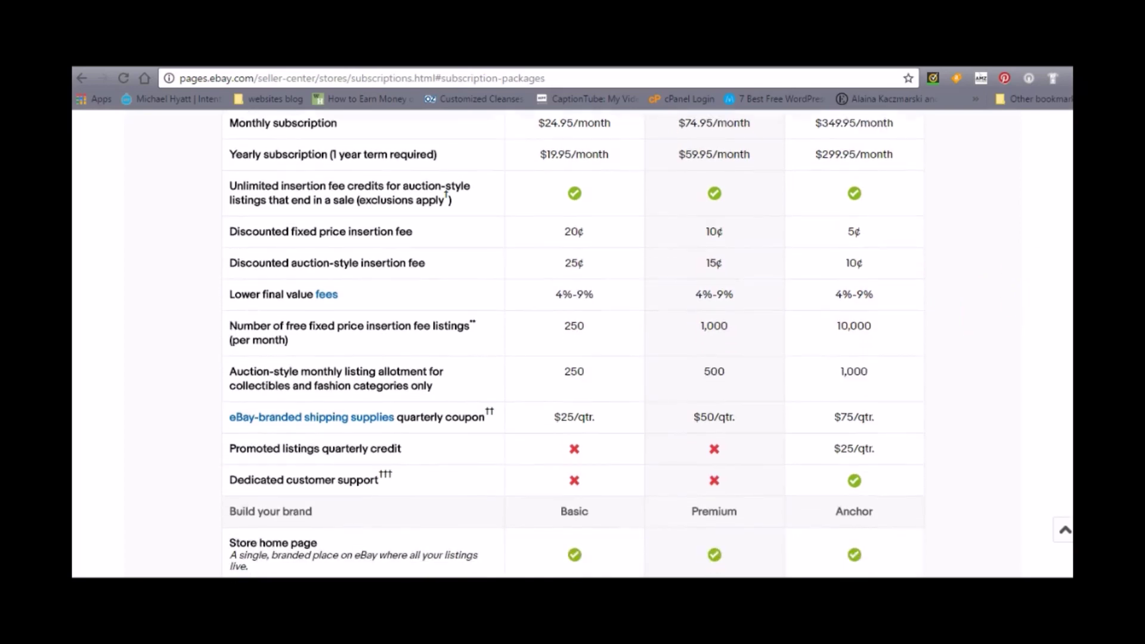
scroll(573, 346, "down", 5)
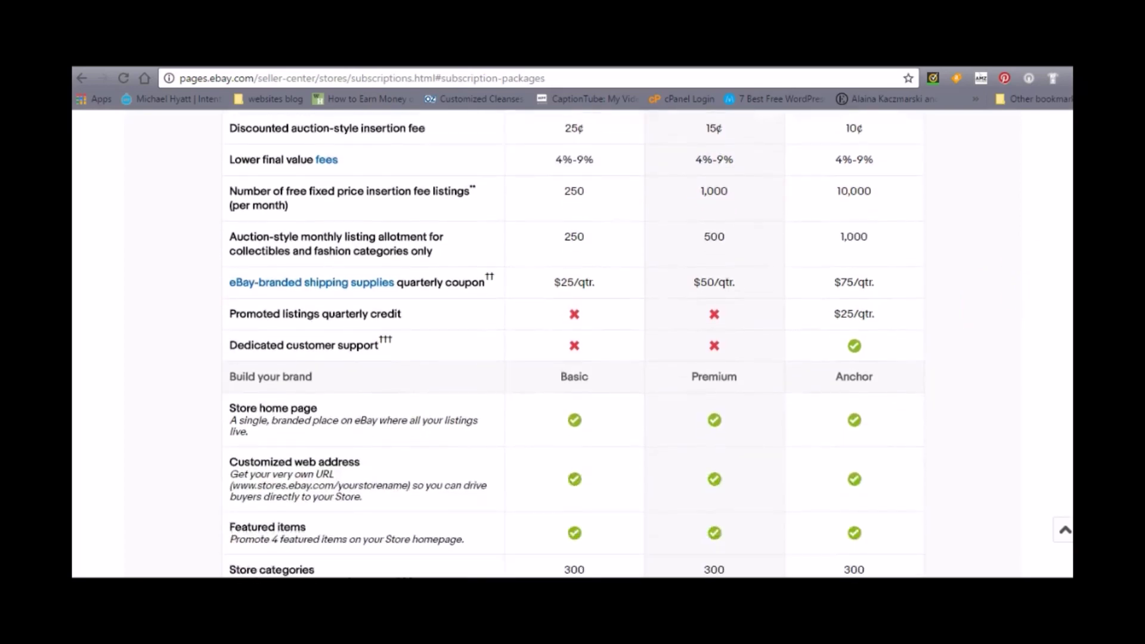
scroll(572, 345, "down", 15)
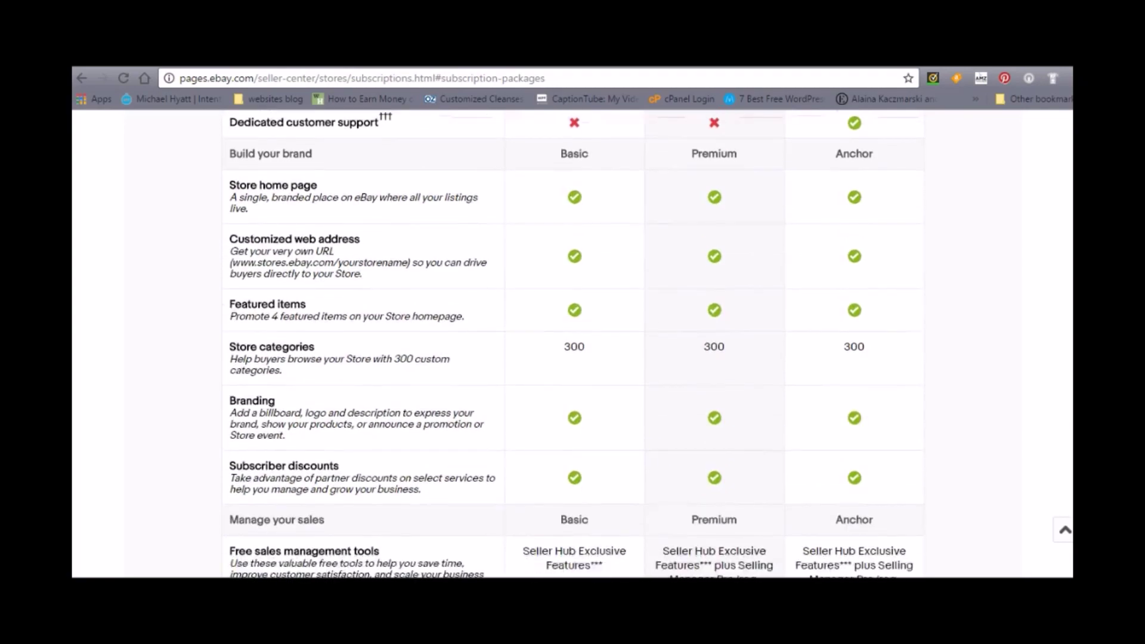
scroll(573, 345, "down", 4)
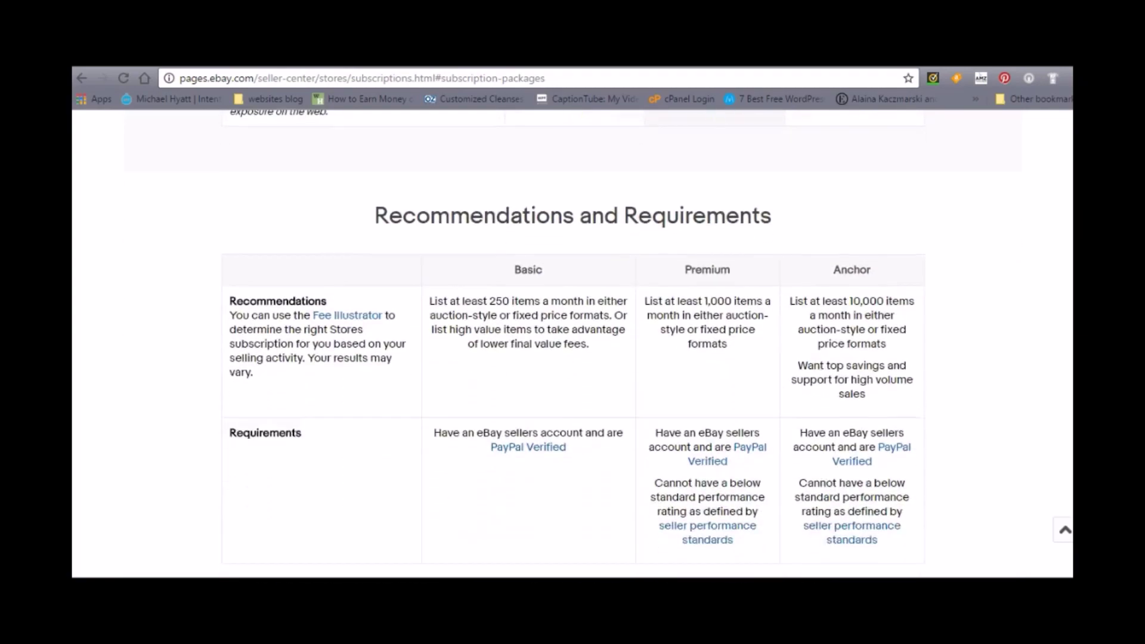
scroll(573, 346, "up", 10)
scroll(573, 345, "up", 15)
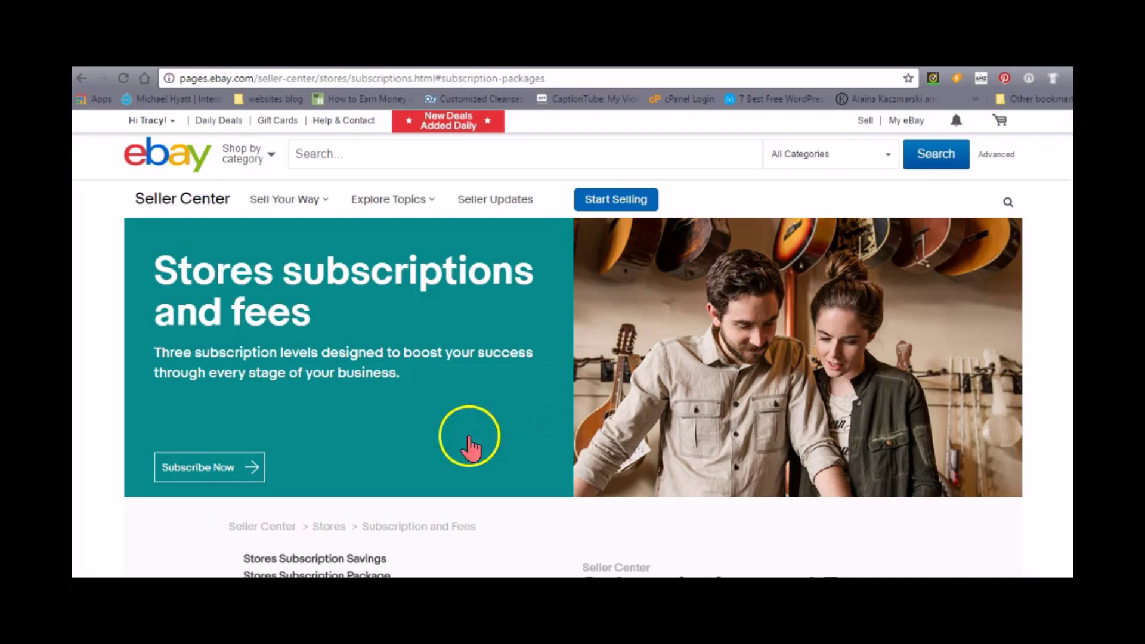
- Scroll through the Stores subscription fee table and back up
scroll(573, 306, "down", 2)
scroll(573, 346, "down", 15)
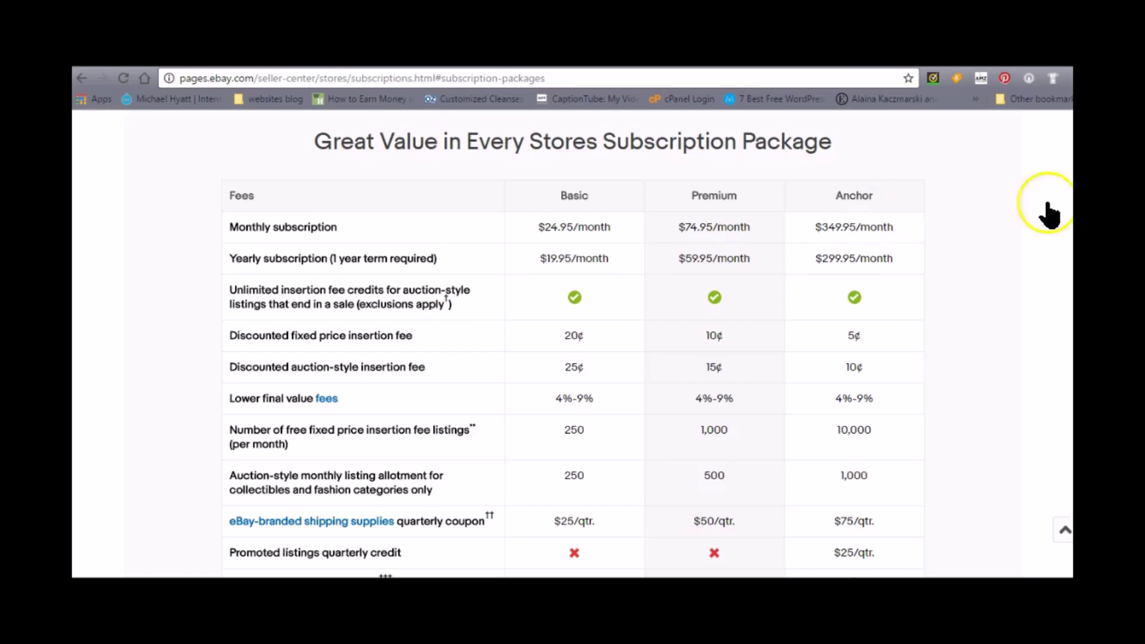
scroll(573, 346, "down", 3)
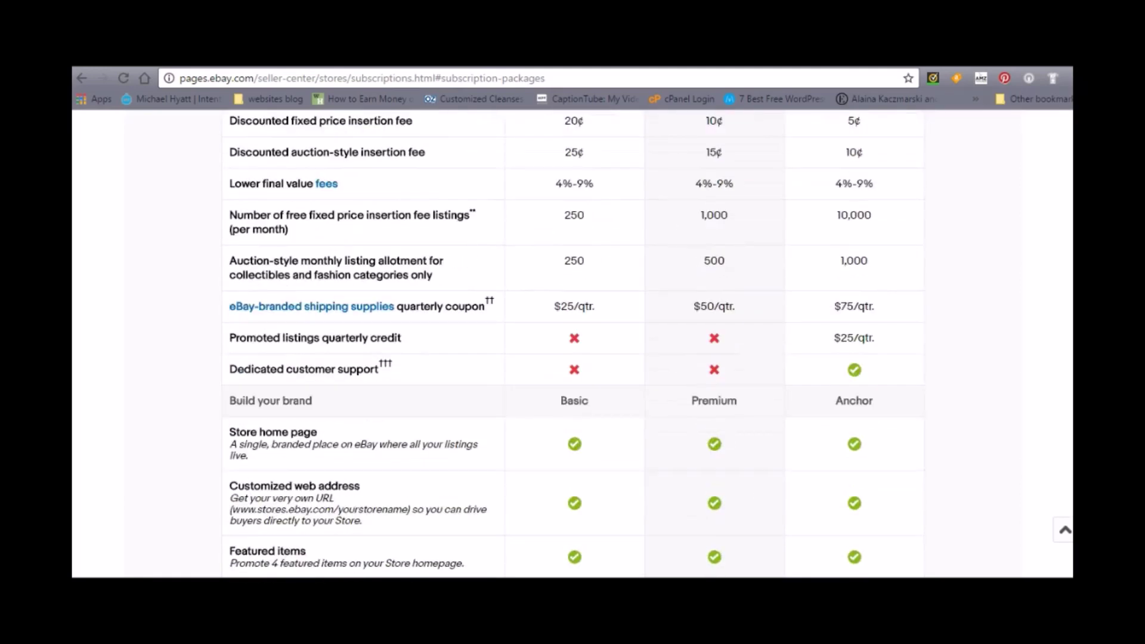
scroll(573, 342, "up", 10)
scroll(572, 343, "up", 10)
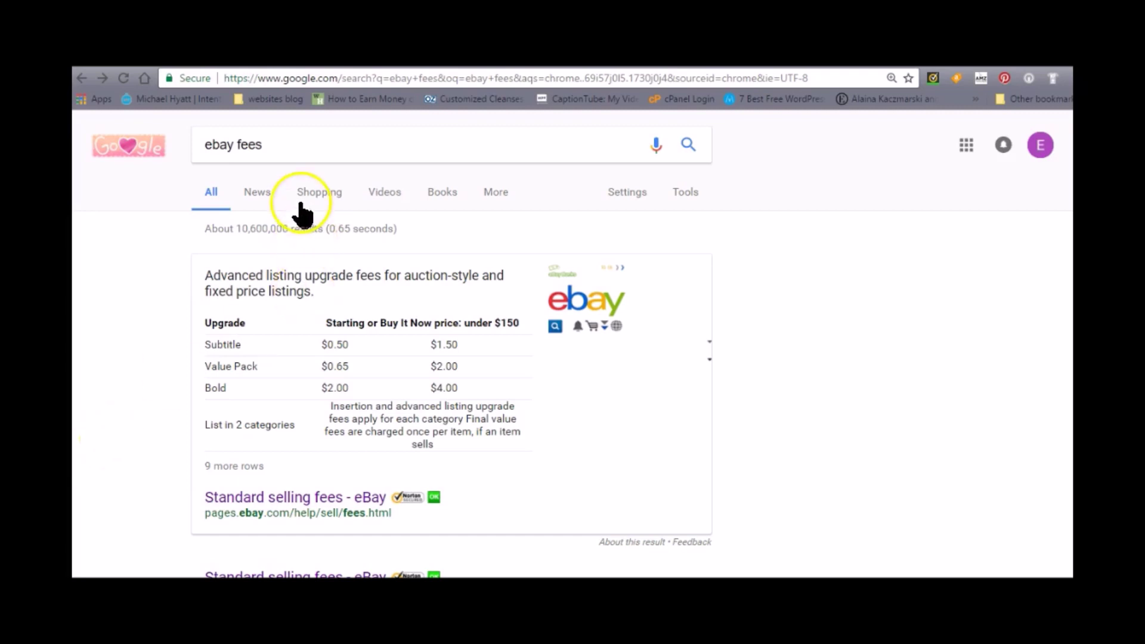
- Open the 'Standard selling fees - eBay' search result
left_click(270, 498)
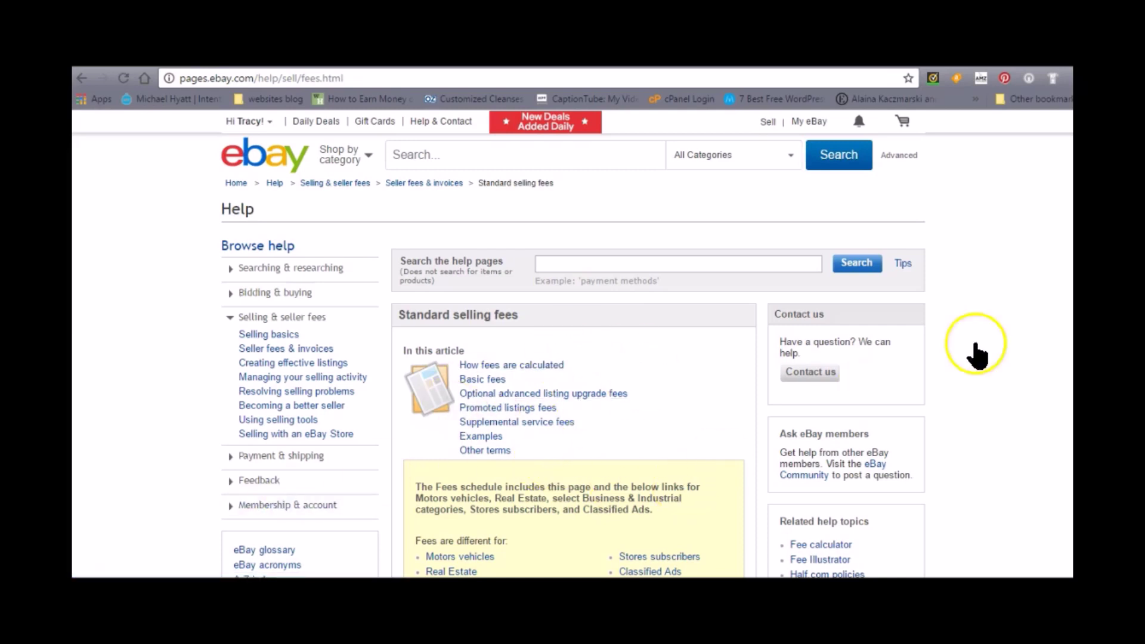
- Read down the Standard selling fees article, then scroll back to its top
scroll(975, 346, "down", 15)
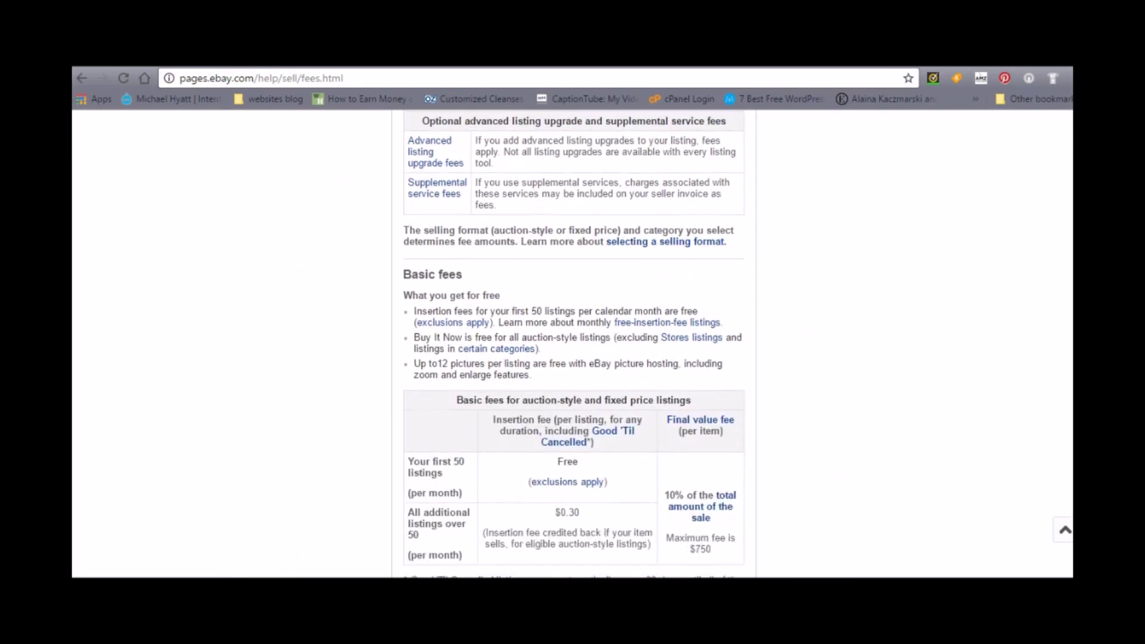
scroll(574, 344, "down", 2)
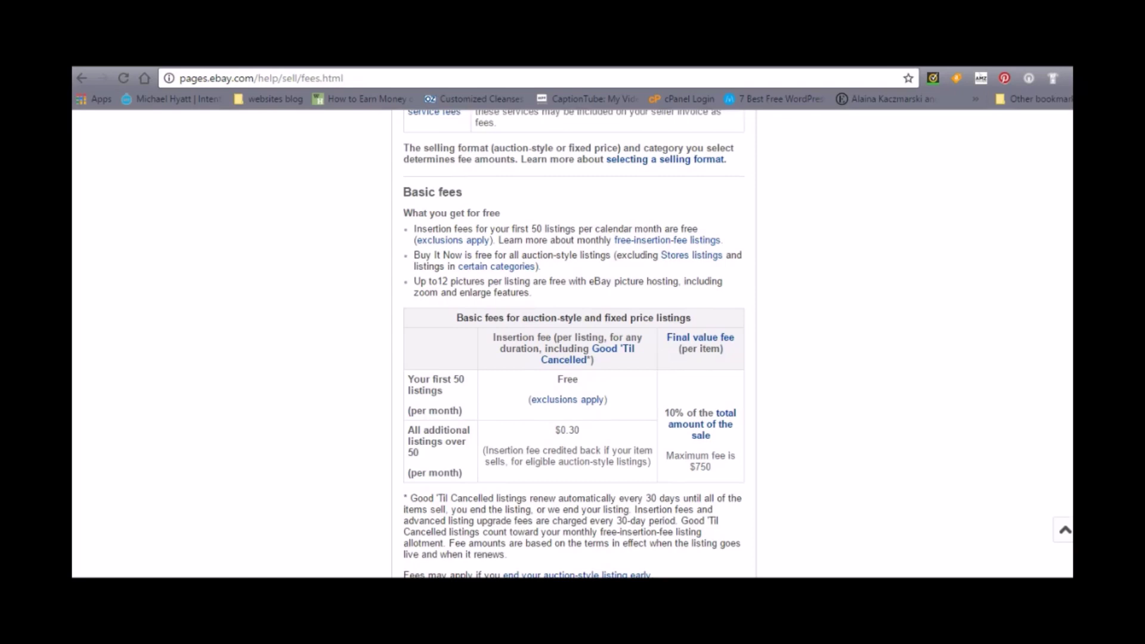
scroll(573, 344, "down", 1)
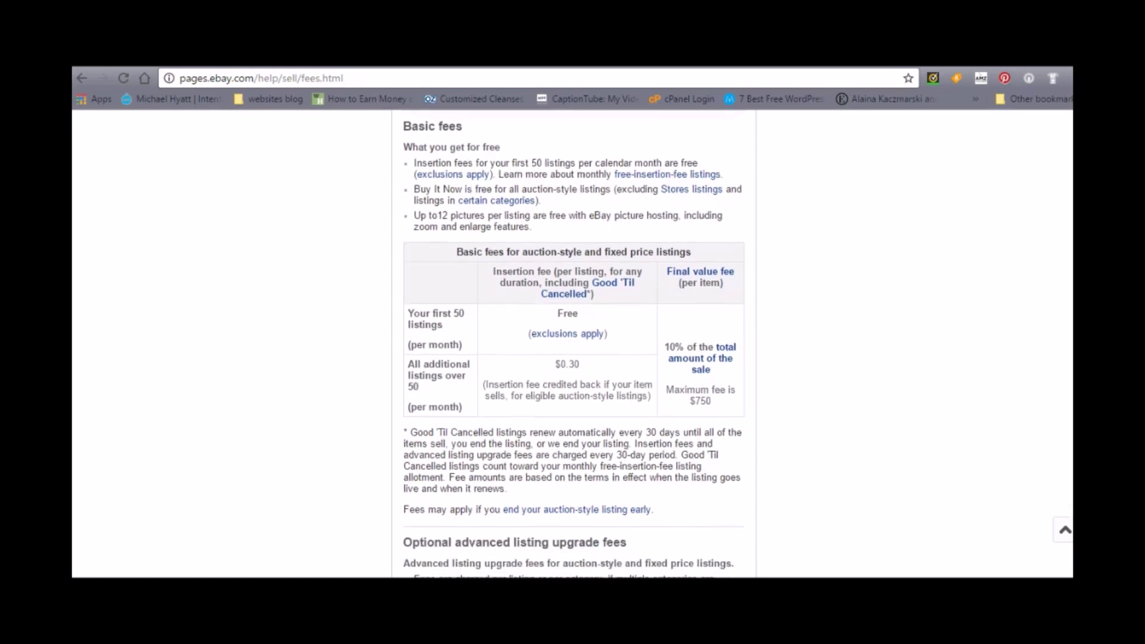
scroll(572, 344, "down", 2)
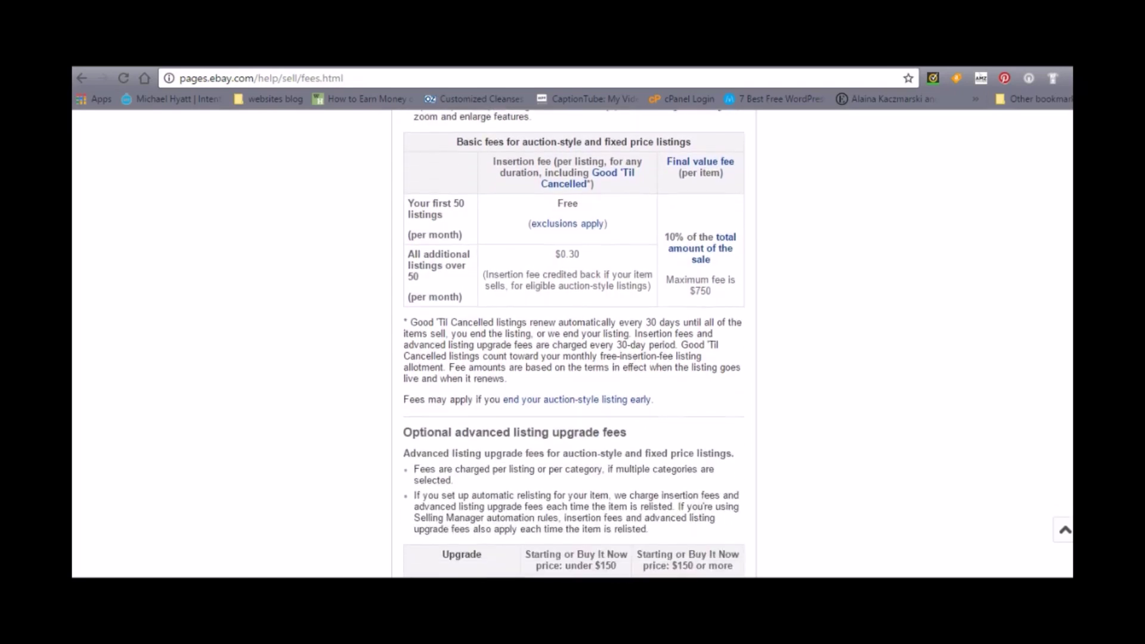
scroll(573, 344, "down", 3)
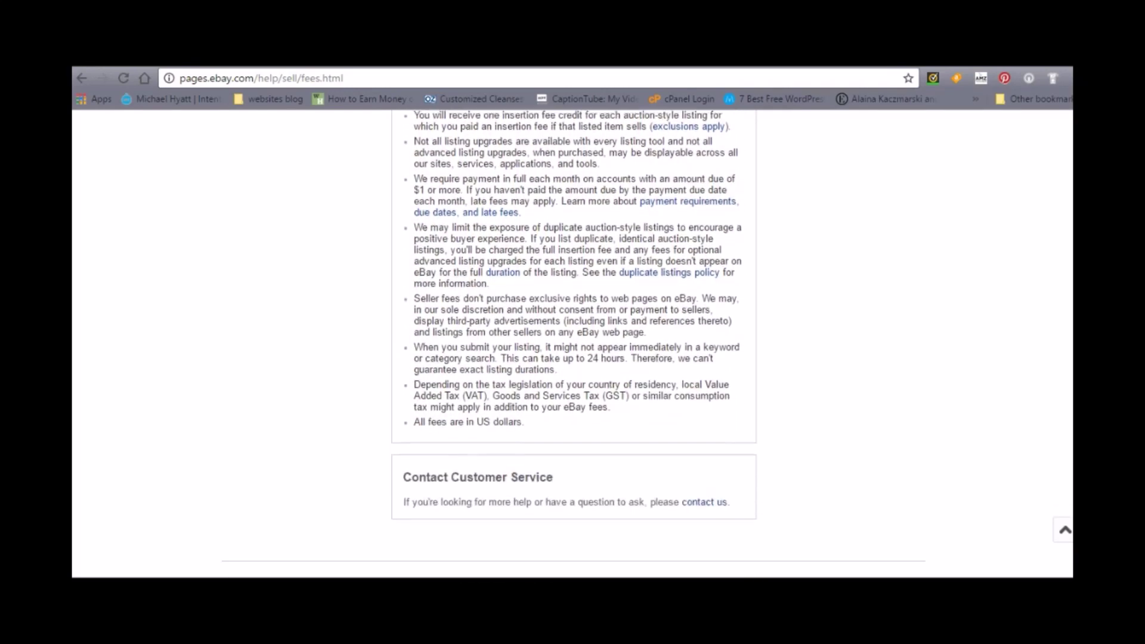
scroll(572, 343, "up", 10)
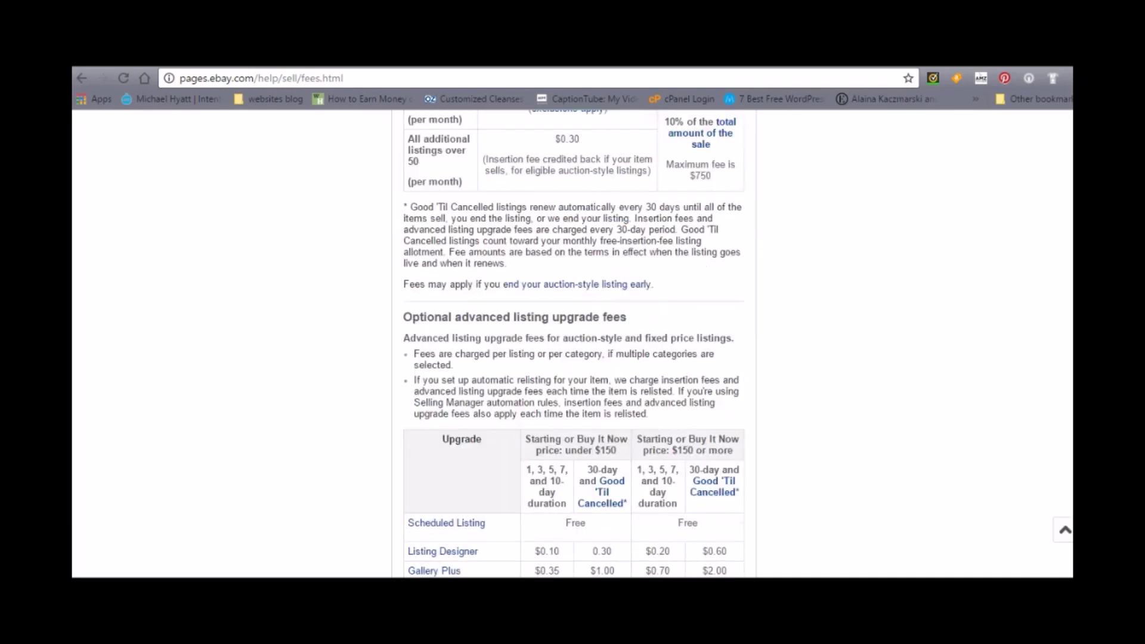
scroll(572, 342, "up", 2)
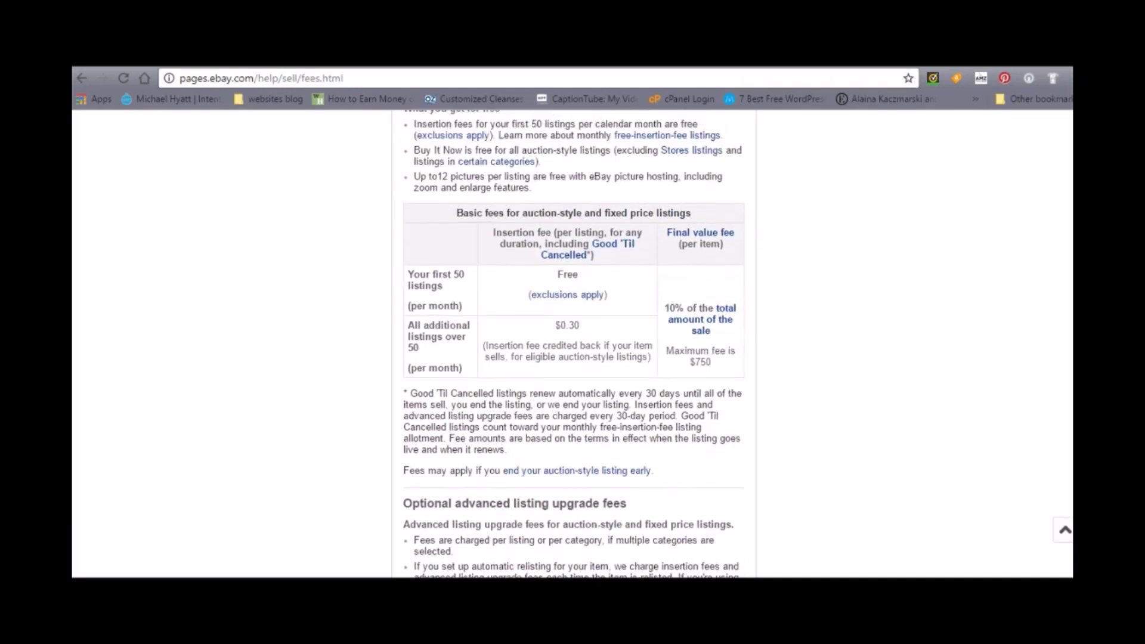
scroll(573, 343, "up", 5)
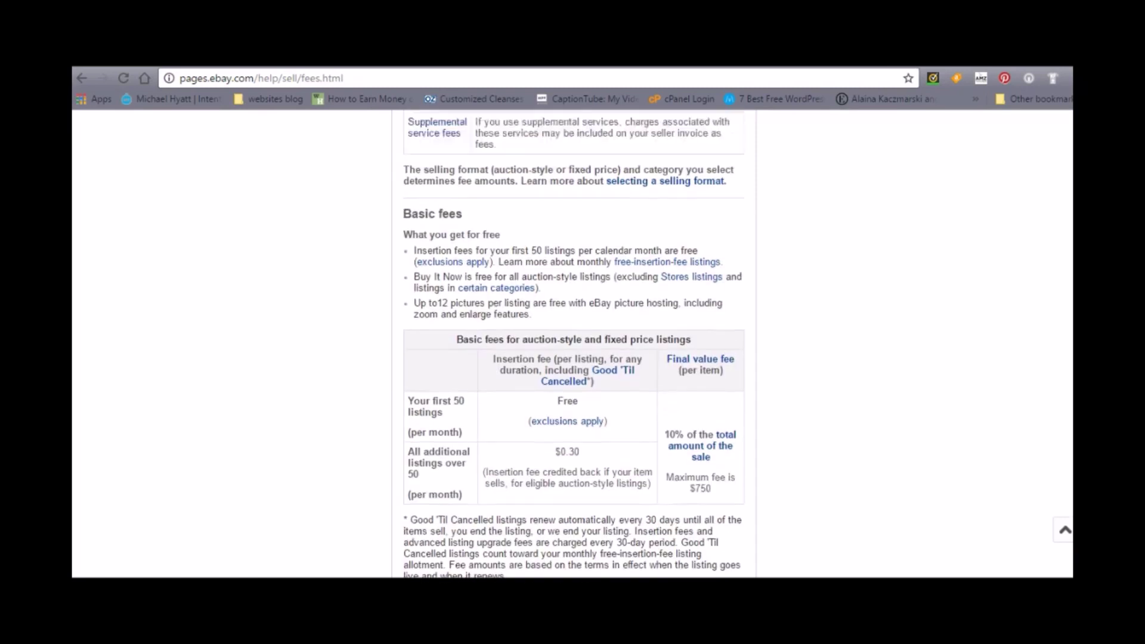
scroll(573, 342, "up", 4)
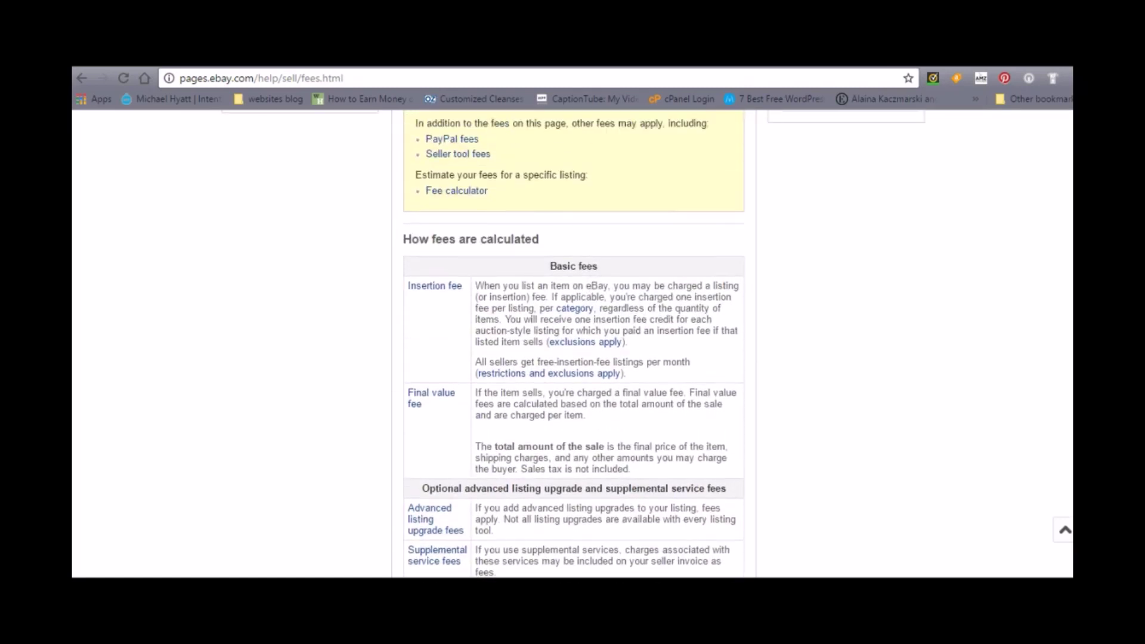
scroll(572, 342, "up", 5)
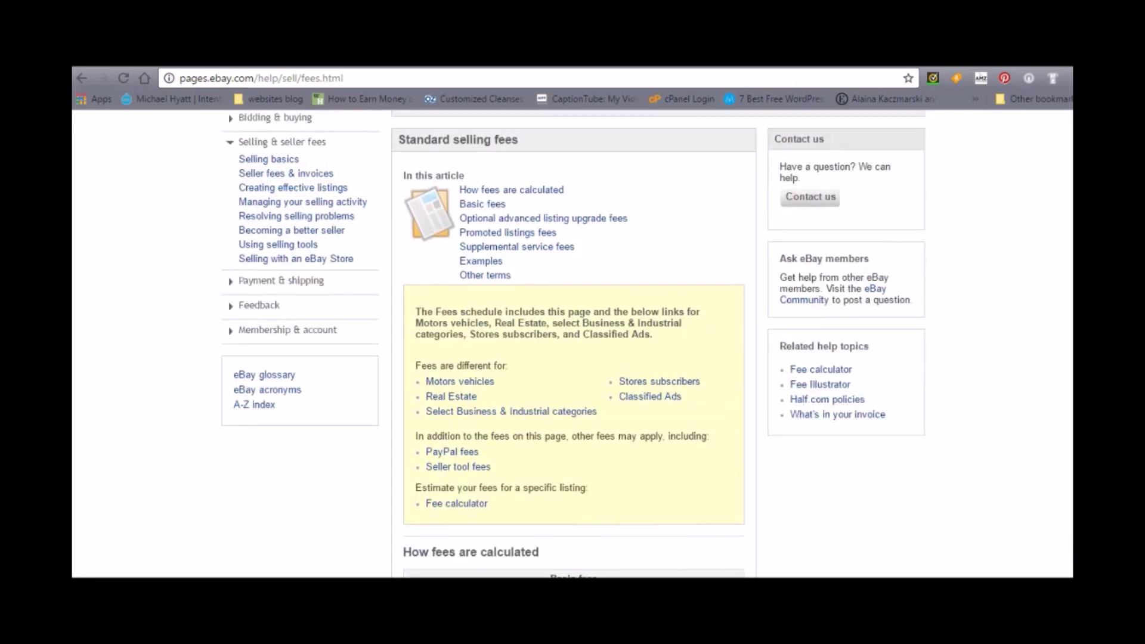
scroll(572, 343, "up", 3)
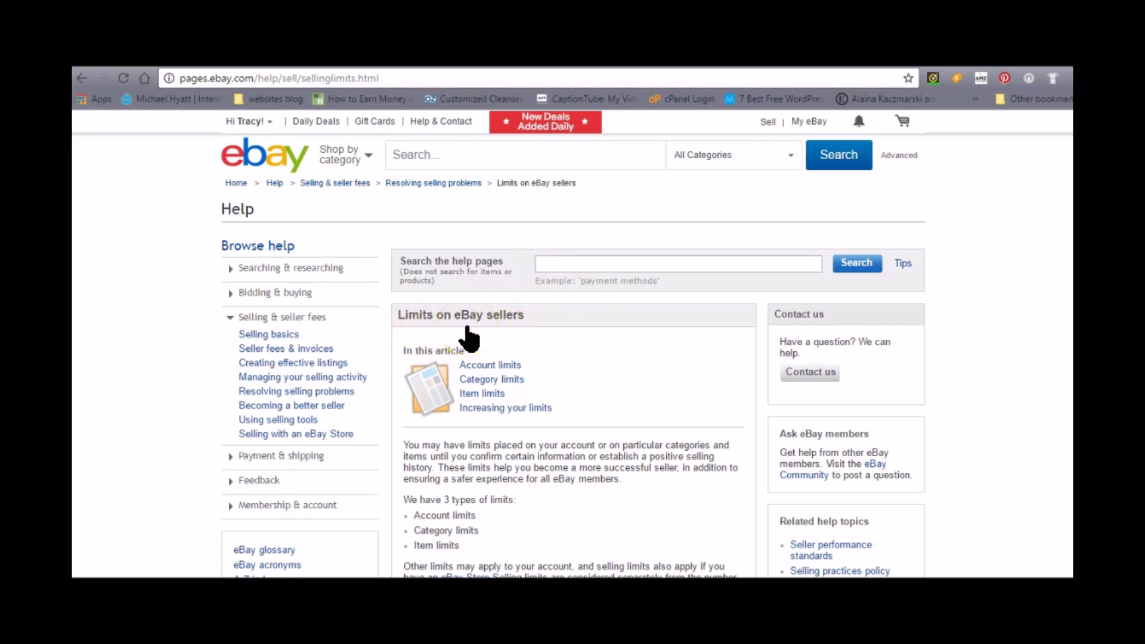
scroll(573, 346, "down", 1)
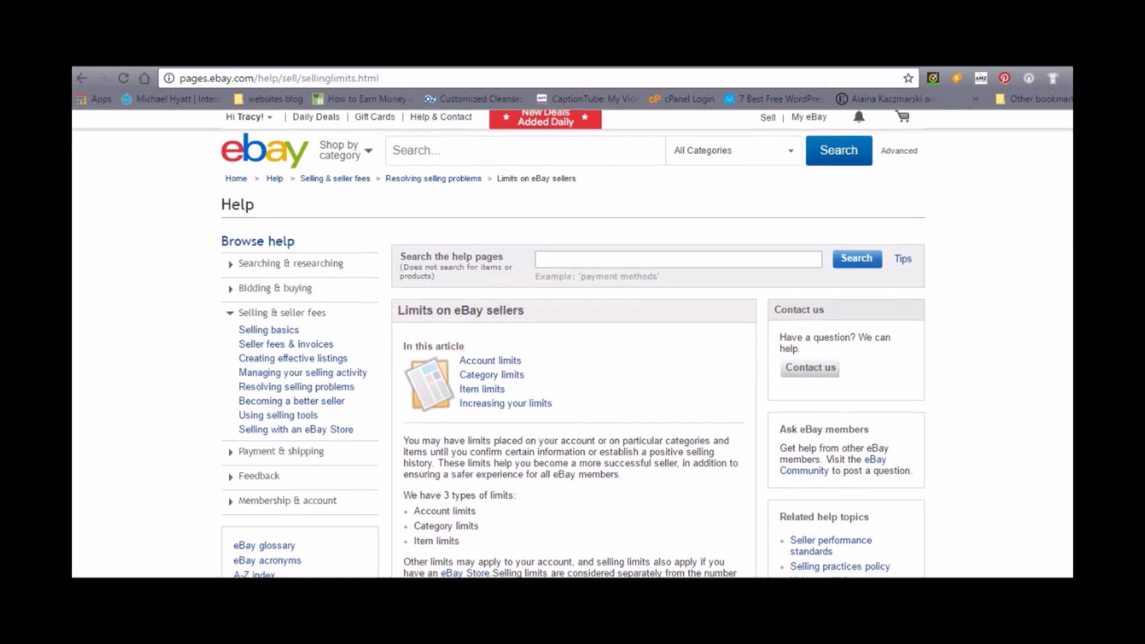
scroll(573, 346, "down", 3)
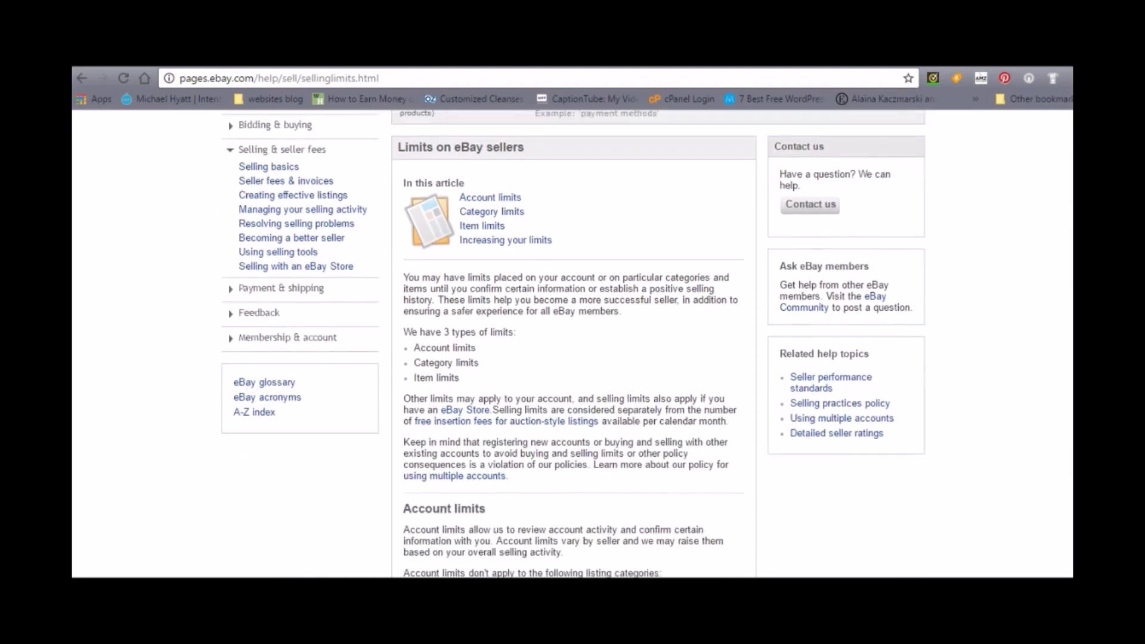
scroll(572, 346, "down", 4)
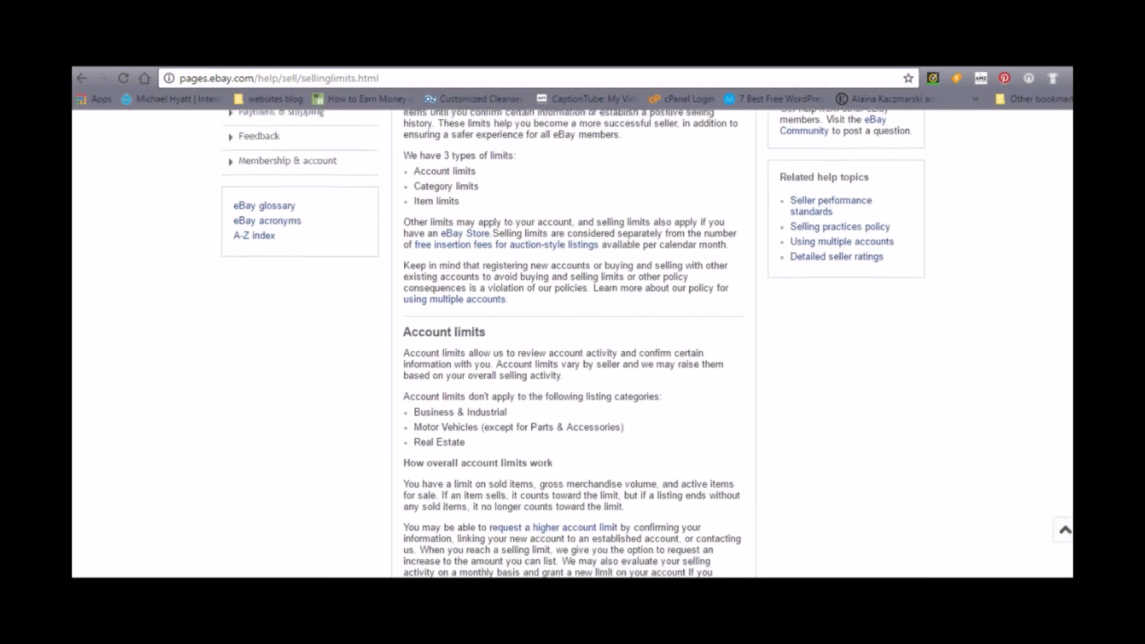
scroll(572, 345, "down", 10)
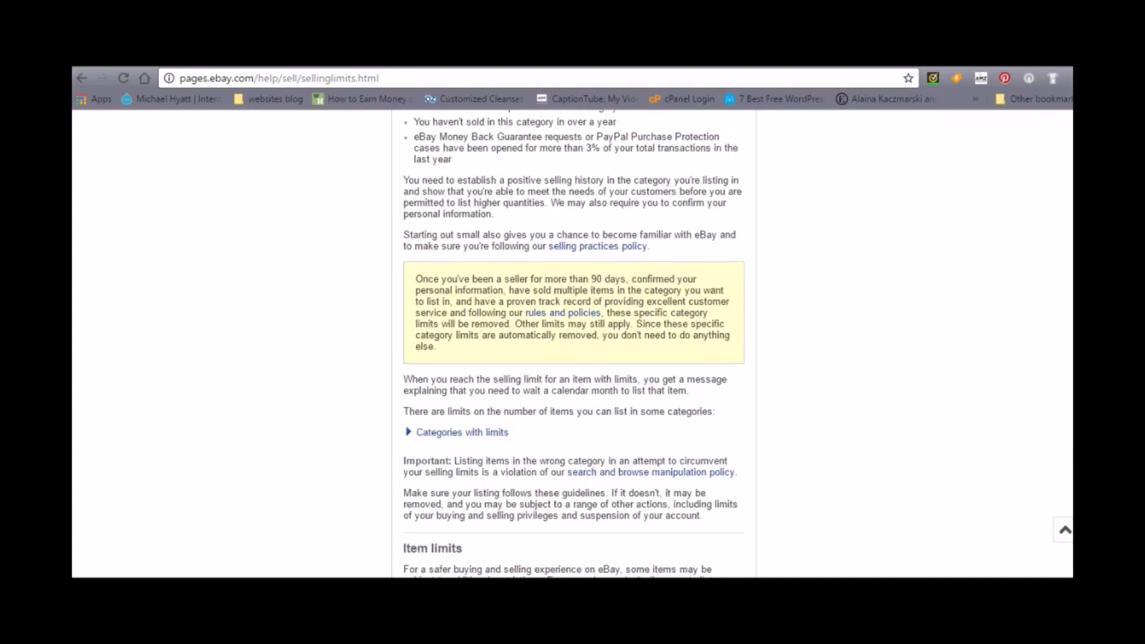
scroll(572, 345, "up", 9)
scroll(572, 346, "up", 13)
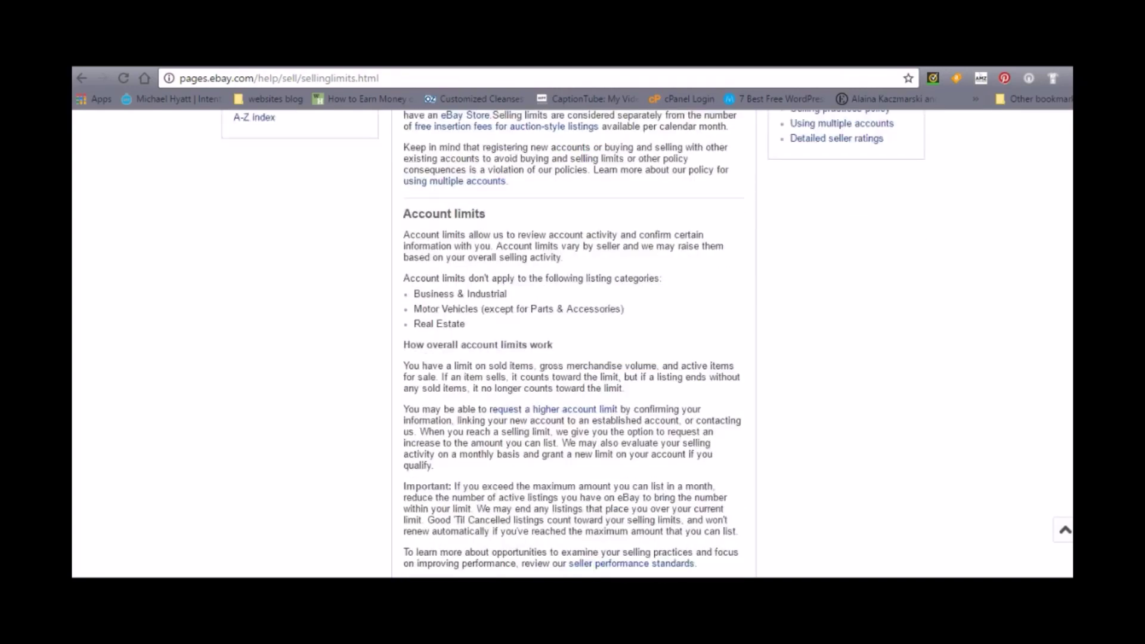
scroll(572, 346, "up", 1)
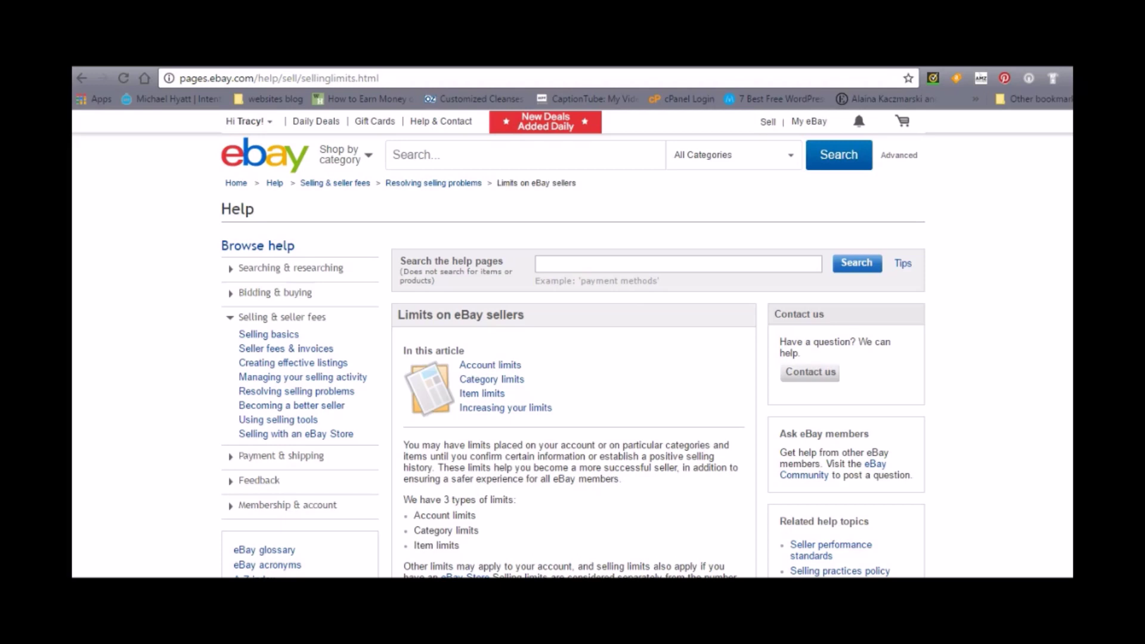
scroll(572, 343, "down", 3)
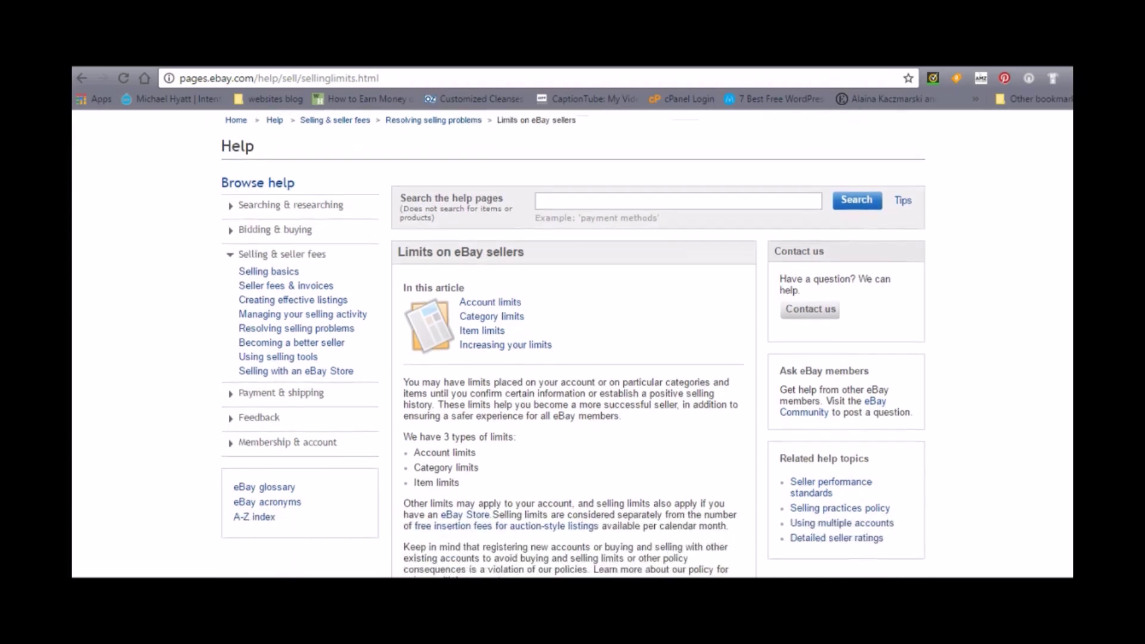
scroll(572, 343, "down", 3)
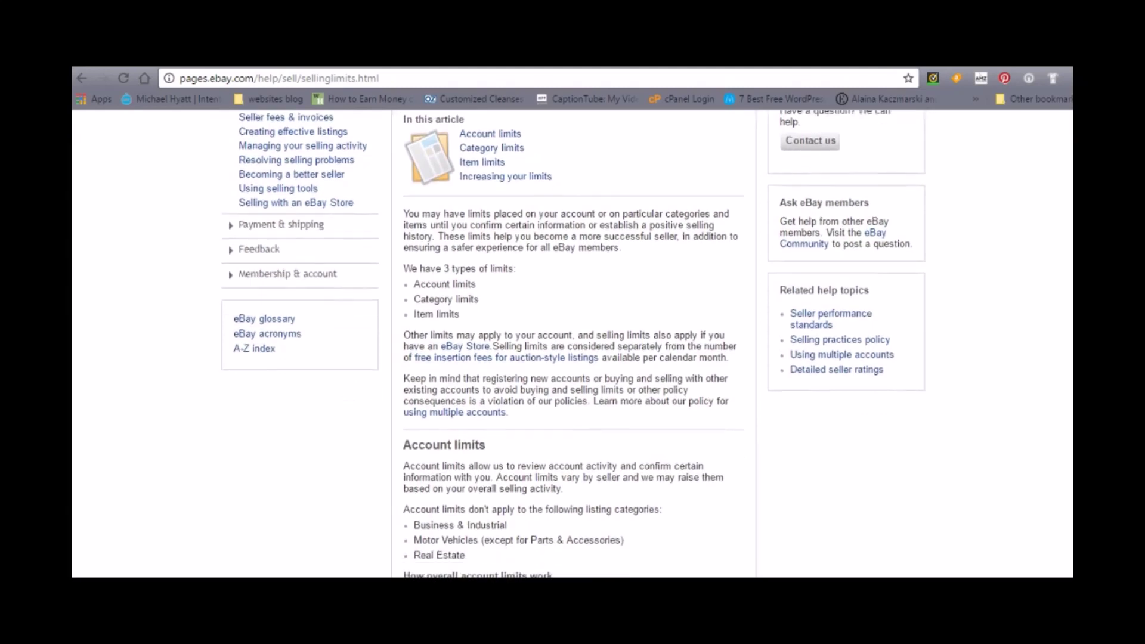
scroll(573, 344, "down", 4)
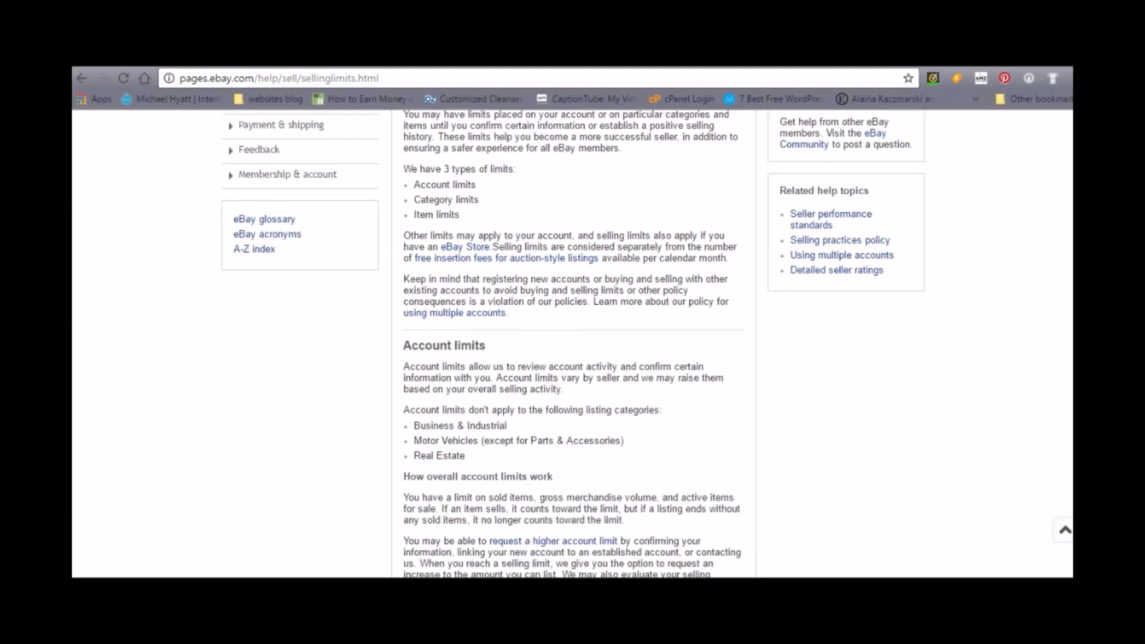
scroll(573, 344, "down", 6)
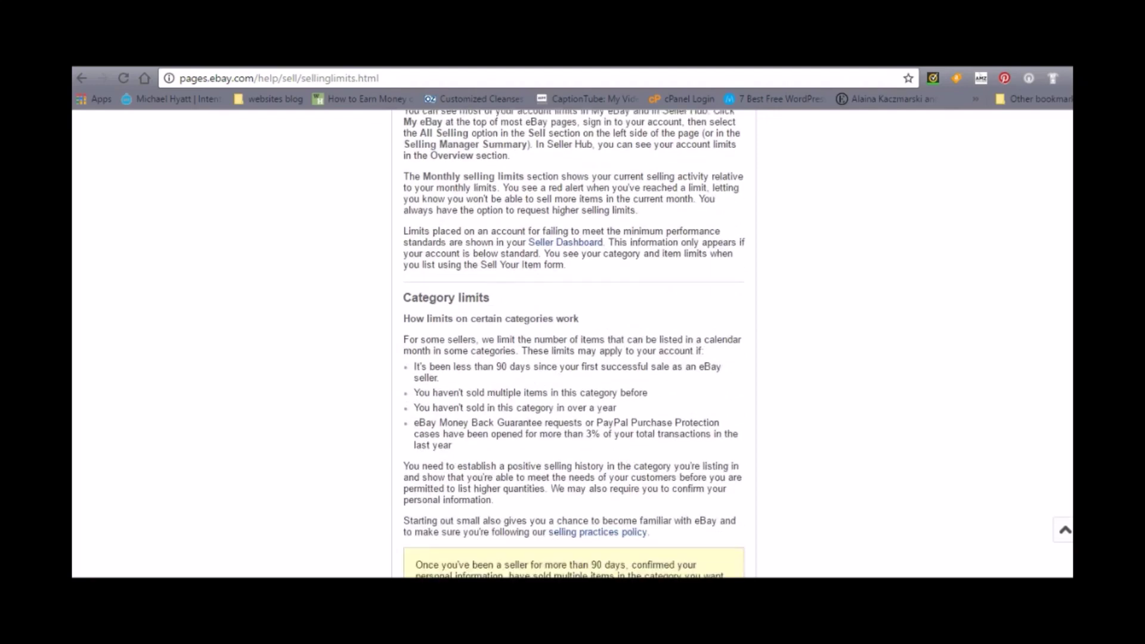
scroll(572, 343, "up", 12)
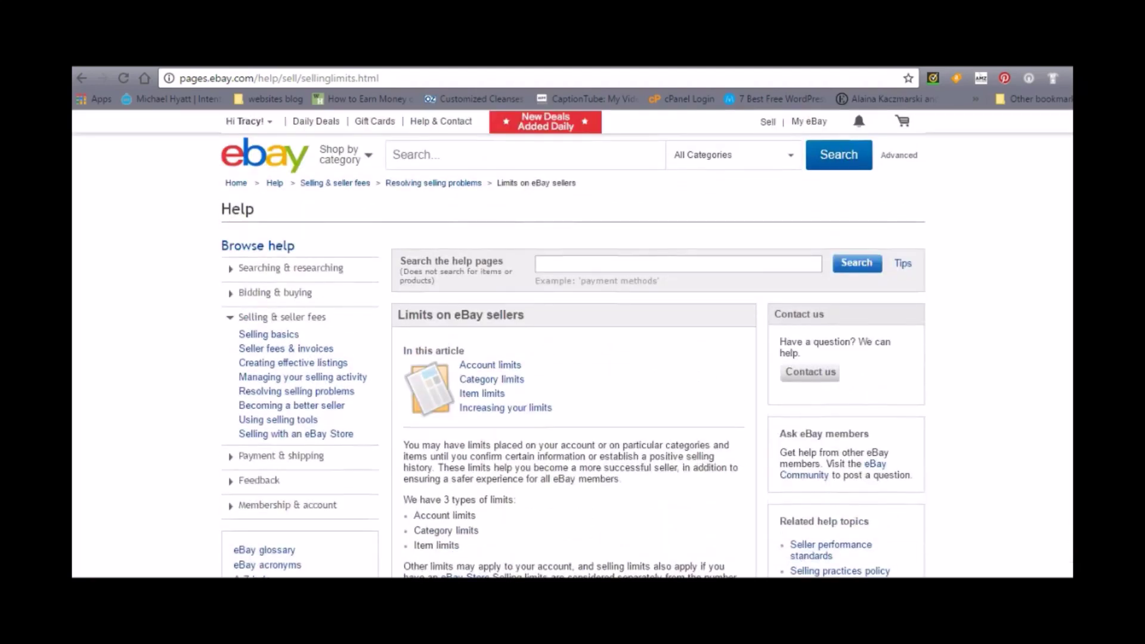